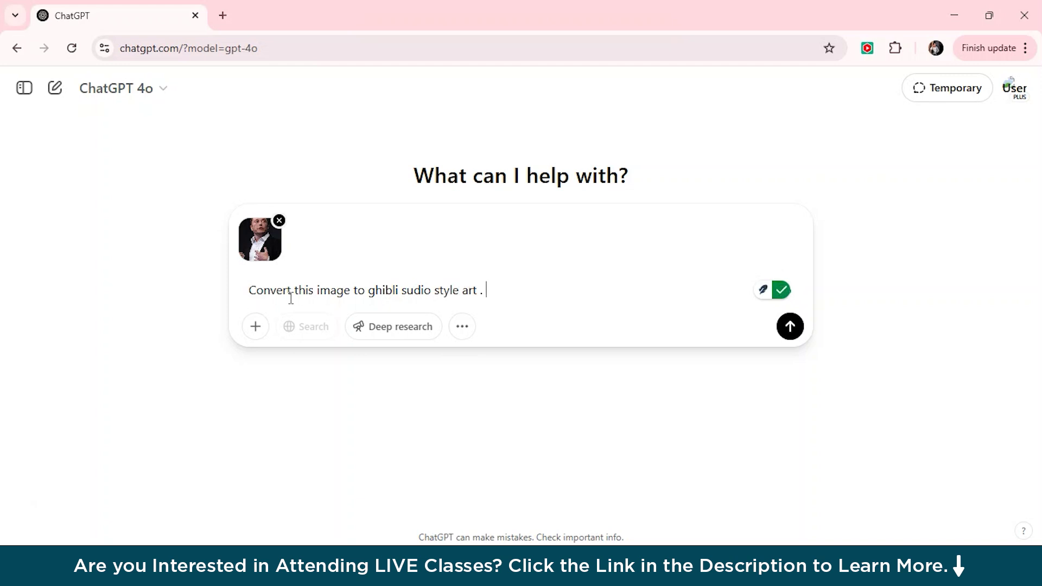
# Finish the prompt asking to highlight the details and keep the likeness, then send it.
pyautogui.write('ak')
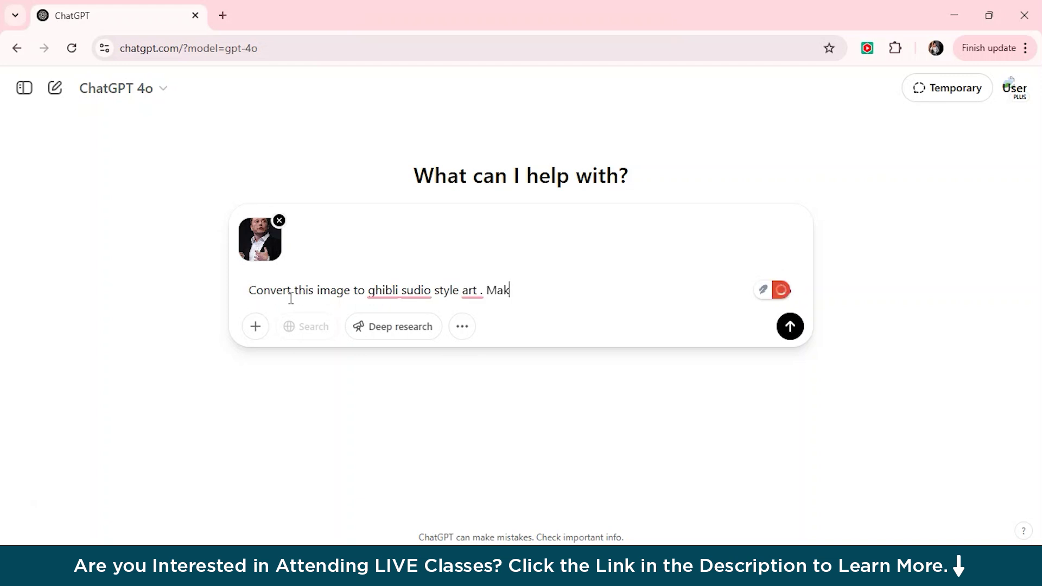
pyautogui.write('e sure to highlight the details and tehe similarit')
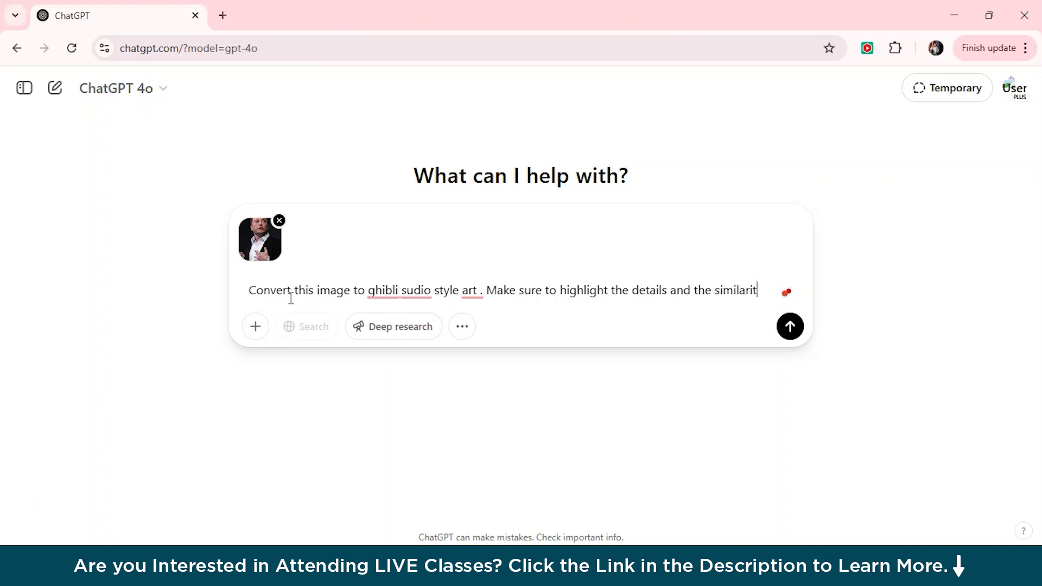
pyautogui.write('y should be sam')
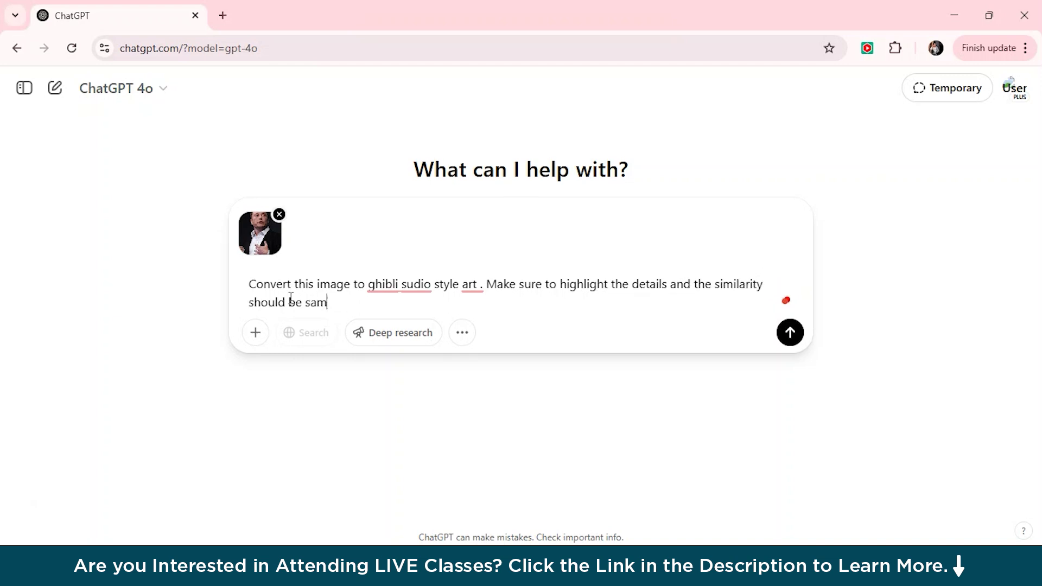
pyautogui.write('e')
pyautogui.press('Return')
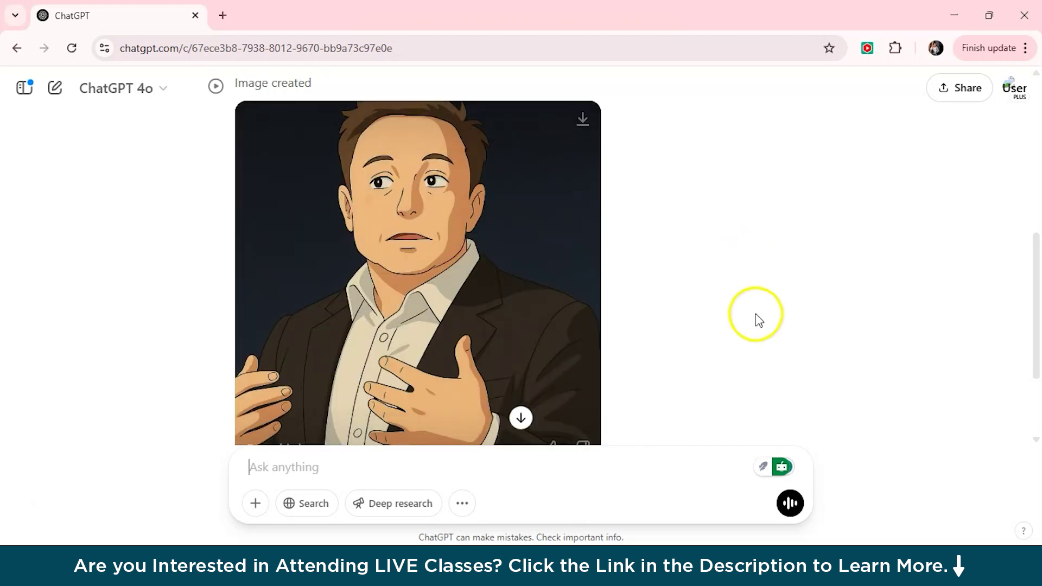
# Zoom into the Ghibli portrait and compare it with the original uploaded photo.
pyautogui.click(404, 183)
pyautogui.click(509, 187)
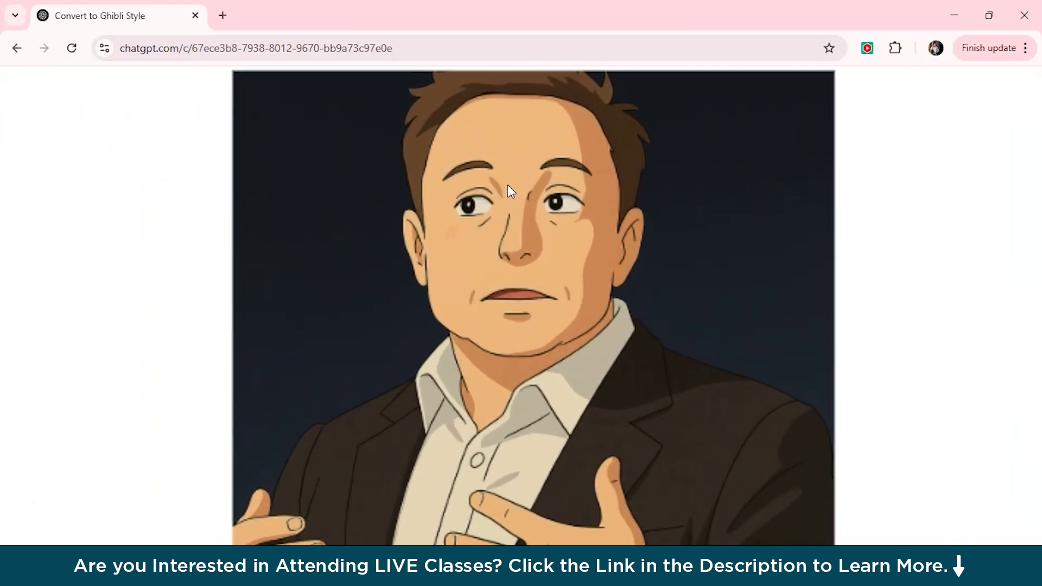
pyautogui.click(510, 190)
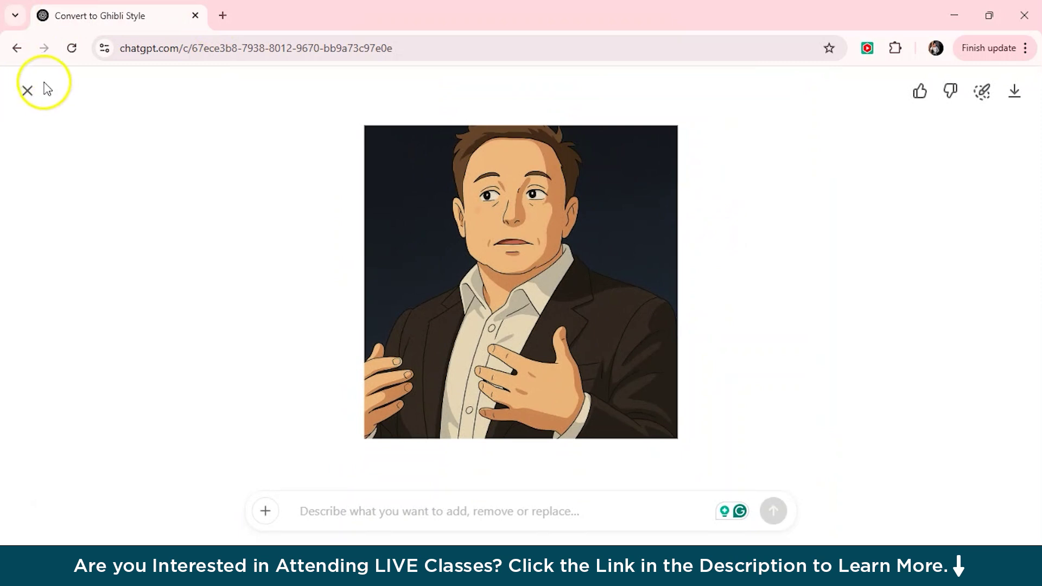
pyautogui.click(28, 91)
pyautogui.scroll(10, 589, 231)
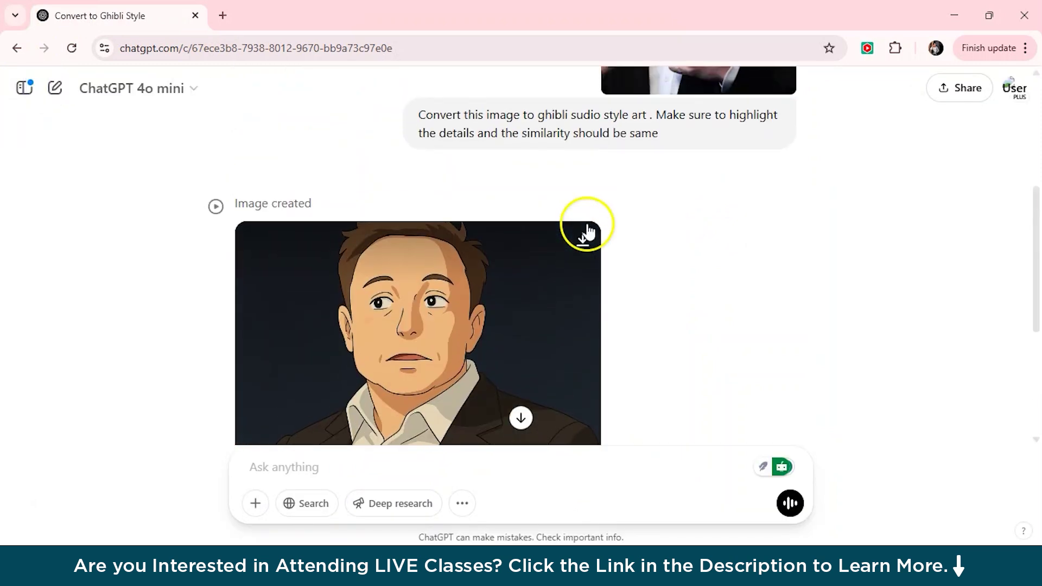
pyautogui.click(716, 156)
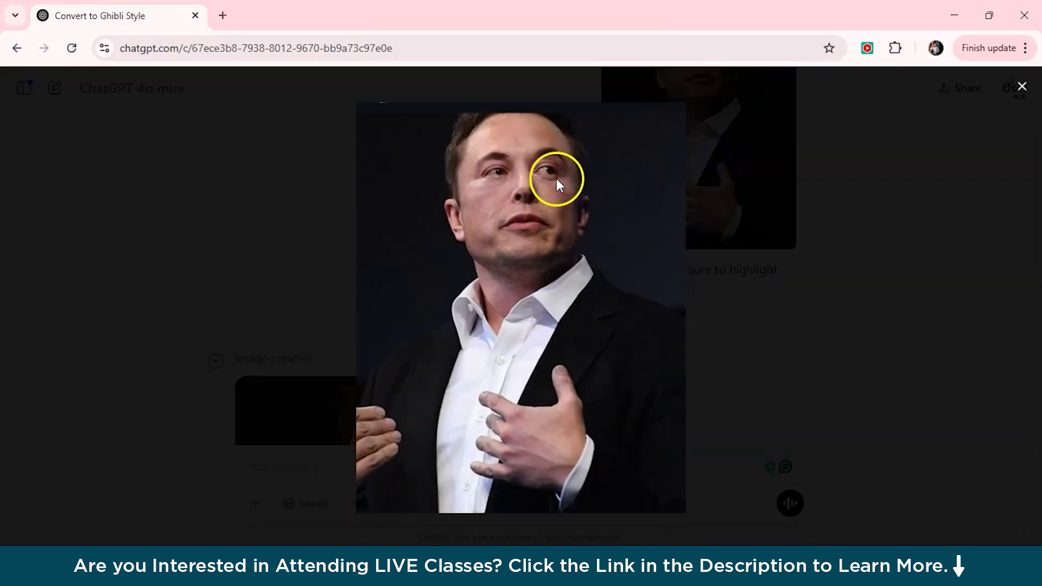
pyautogui.click(745, 329)
pyautogui.scroll(-8, 745, 330)
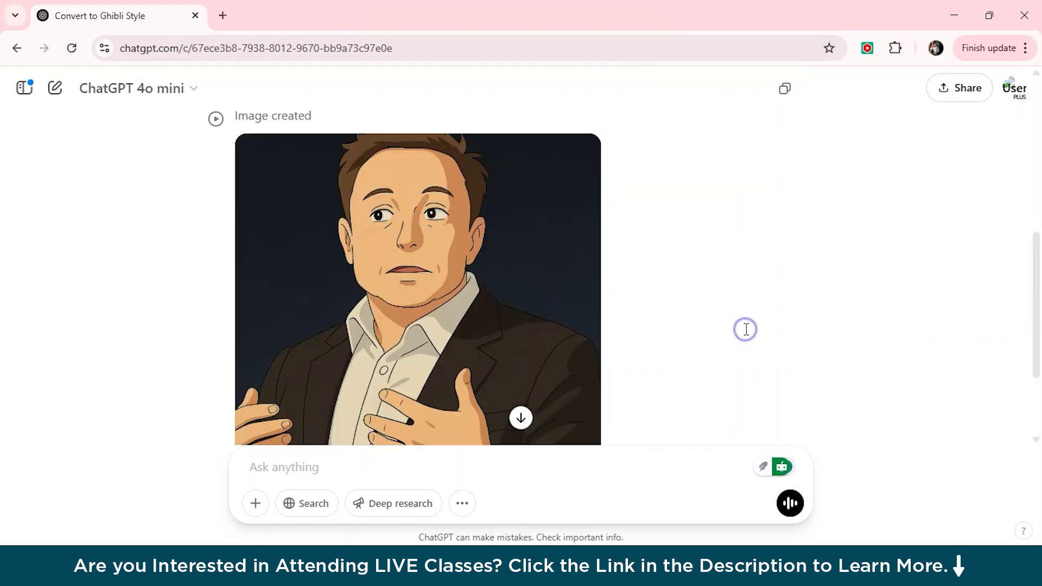
pyautogui.click(456, 237)
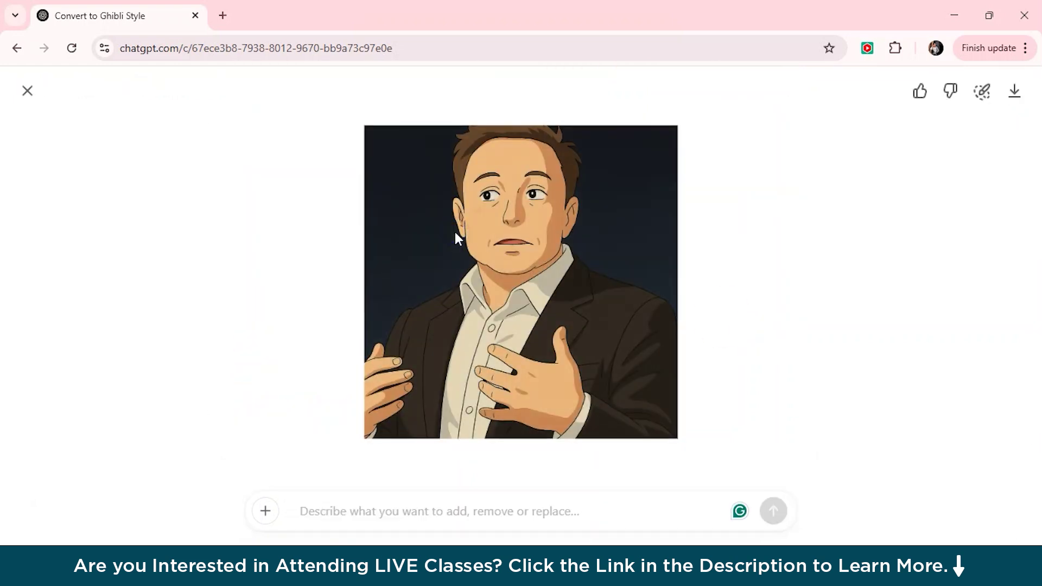
pyautogui.click(455, 232)
pyautogui.click(455, 238)
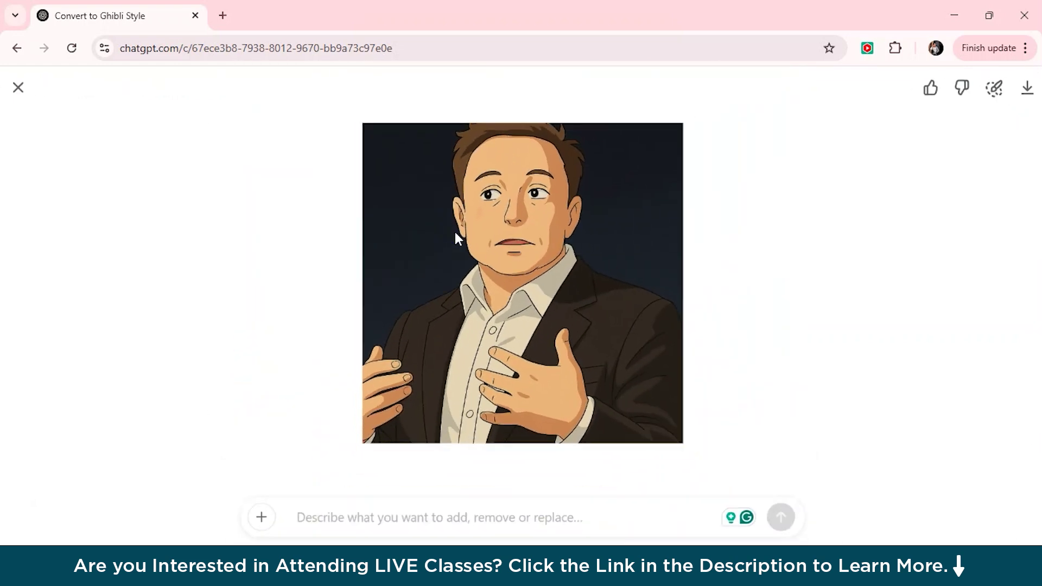
pyautogui.click(31, 97)
# Choose 'puppy 1 real' from the computer as the next attachment.
pyautogui.click(255, 503)
pyautogui.click(290, 464)
pyautogui.click(460, 183)
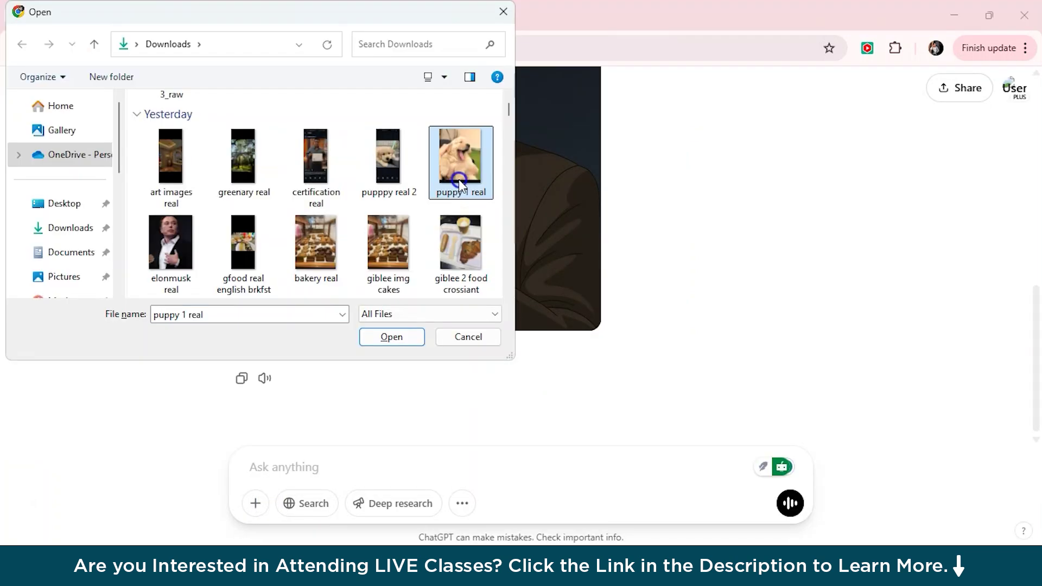
# Attach the puppy photo and request Ghibli style art with the dog's colour changed to brown.
pyautogui.click(411, 339)
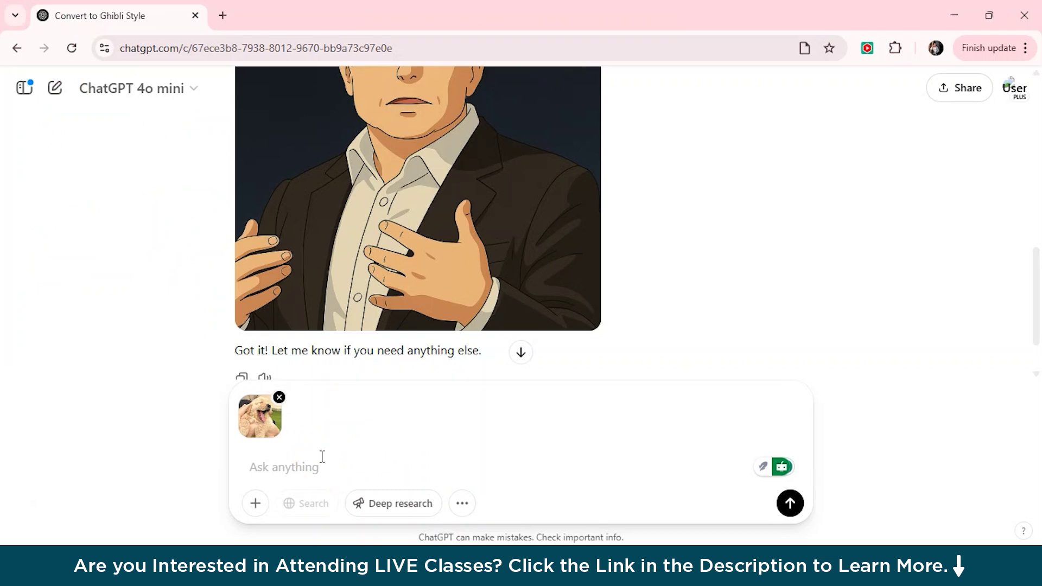
pyautogui.write('Convert h')
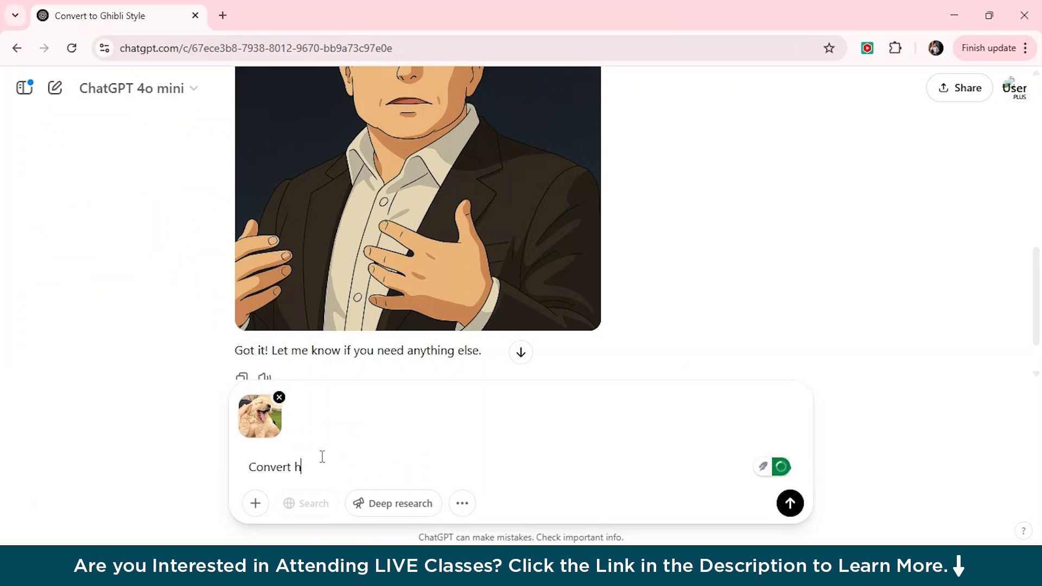
pyautogui.write('tithid')
pyautogui.press('BackSpace')
pyautogui.press('BackSpace')
pyautogui.press('BackSpace')
pyautogui.press('BackSpace')
pyautogui.press('BackSpace')
pyautogui.press('BackSpace')
pyautogui.write('image into ghub')
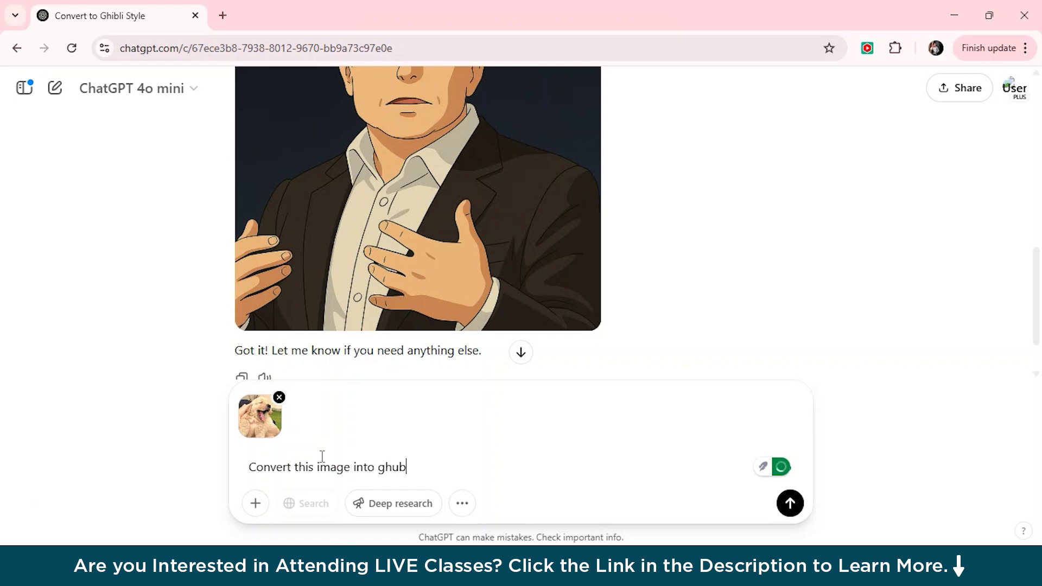
pyautogui.press('BackSpace')
pyautogui.press('BackSpace')
pyautogui.write('ibli style art ')
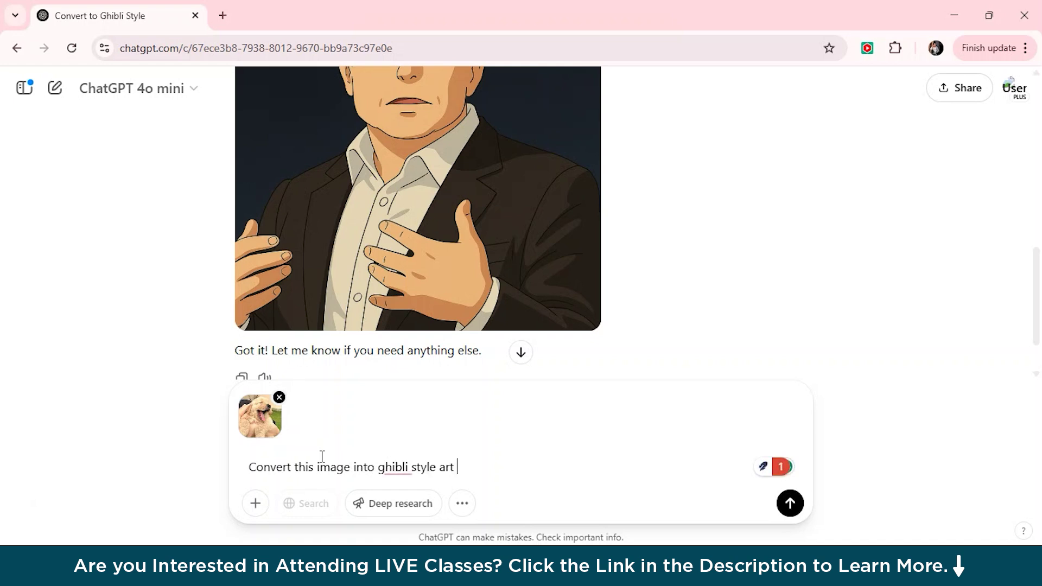
pyautogui.write(', make the ')
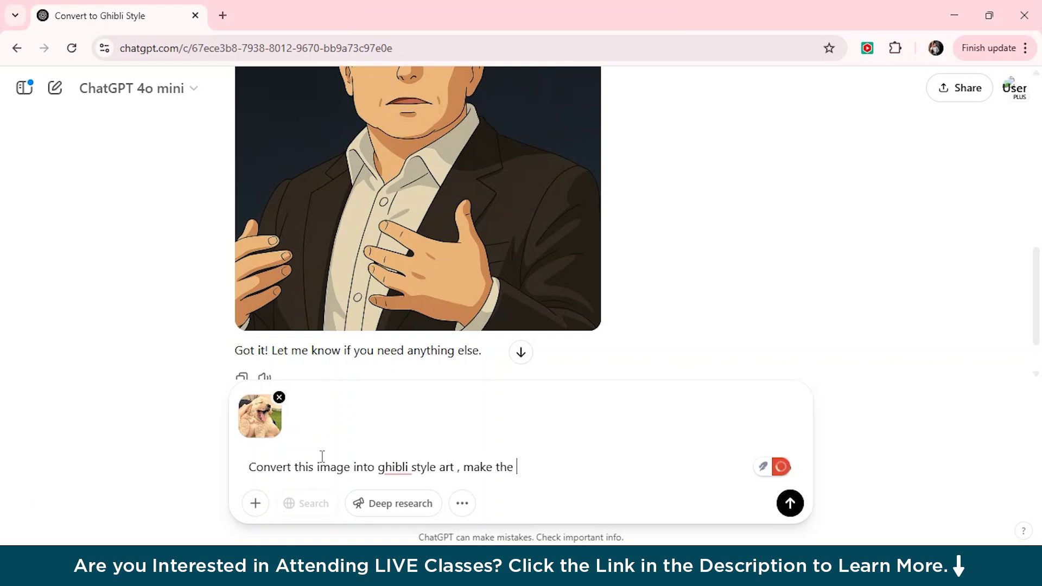
pyautogui.write("dog's color to brown")
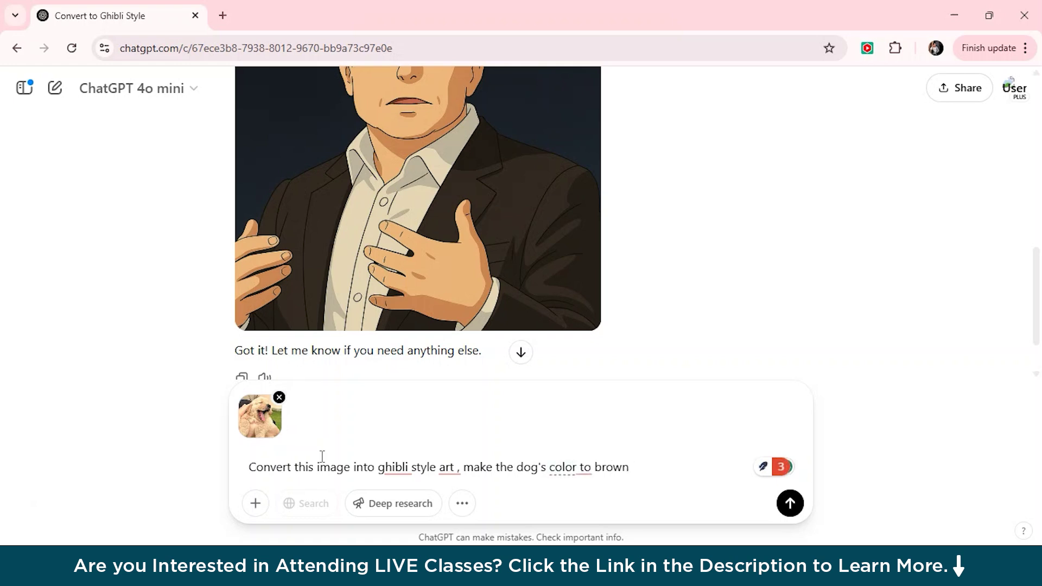
pyautogui.press('Return')
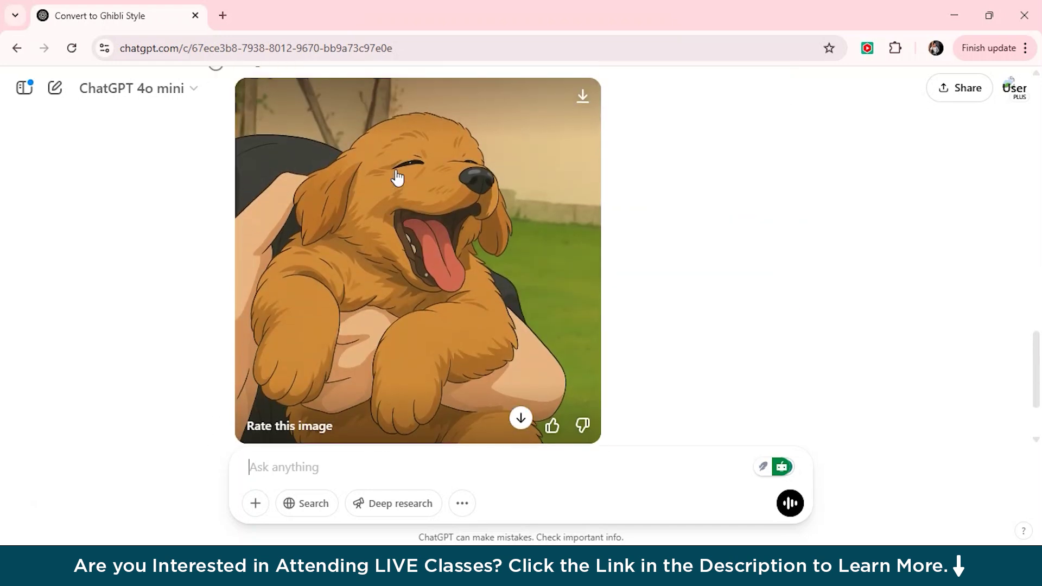
# Zoom into the brown Ghibli puppy and compare it with the original puppy photo.
pyautogui.click(396, 171)
pyautogui.click(549, 169)
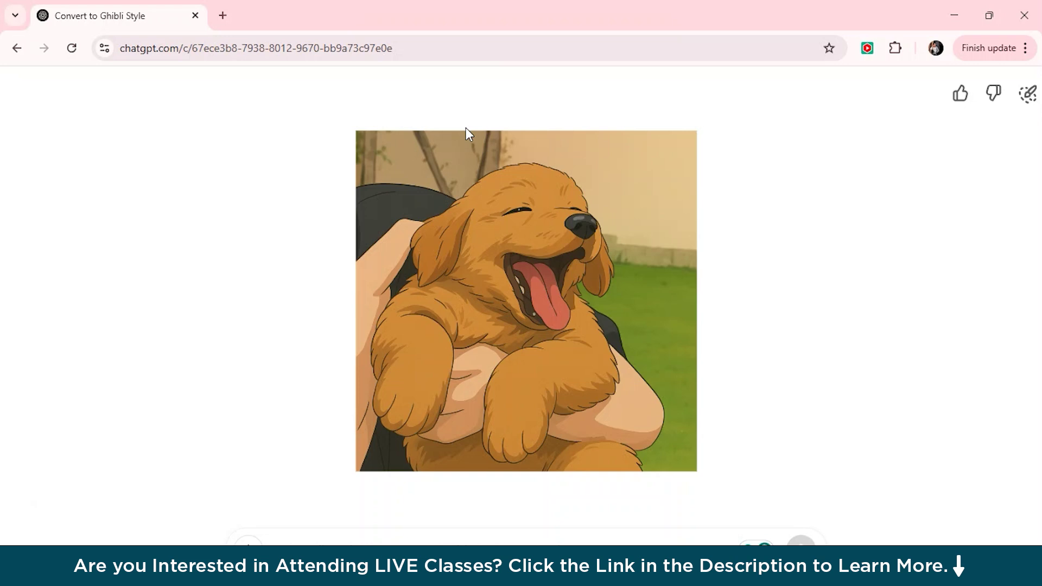
pyautogui.click(27, 44)
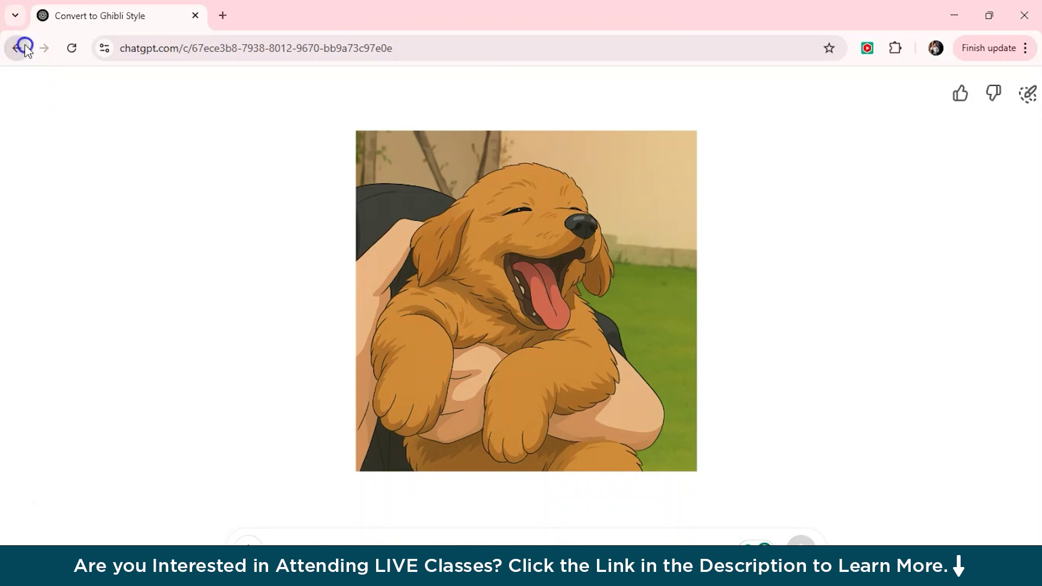
pyautogui.click(749, 267)
pyautogui.click(499, 287)
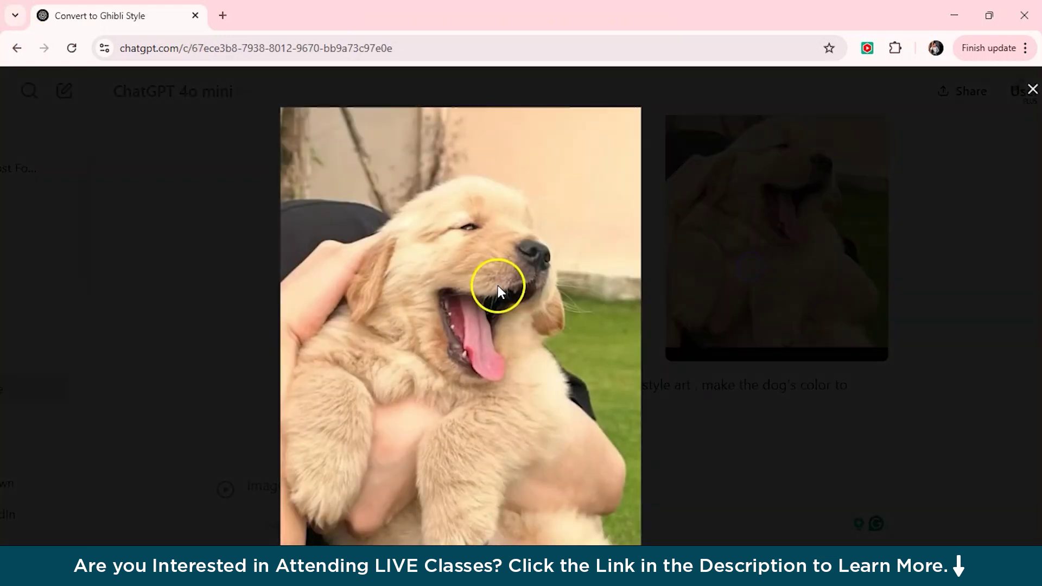
pyautogui.click(206, 305)
# Reopen the generated puppy full size, then bring up Google results for 'grok 3'.
pyautogui.scroll(-6, 438, 325)
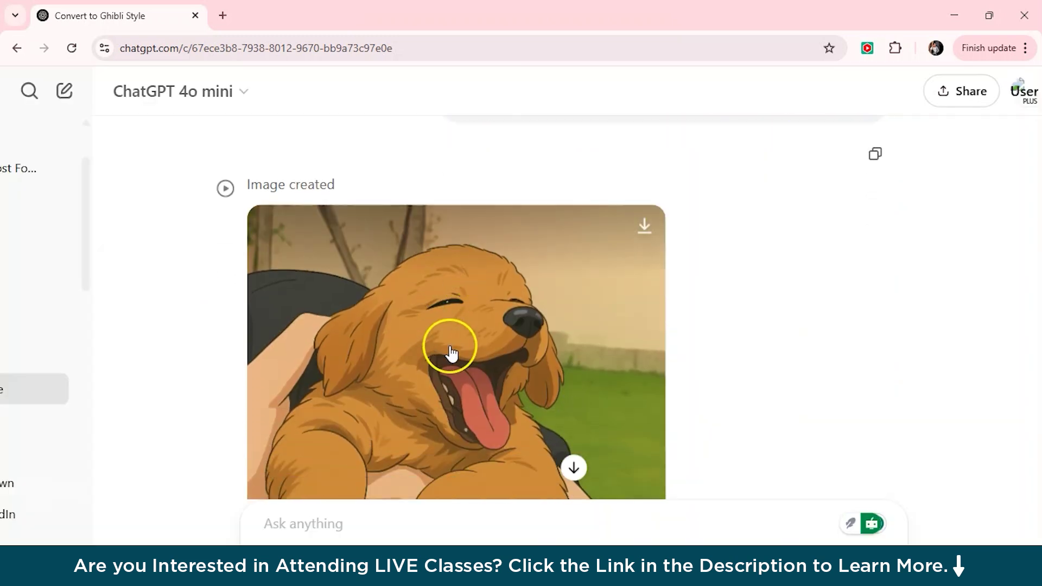
pyautogui.scroll(-2, 450, 350)
pyautogui.click(450, 348)
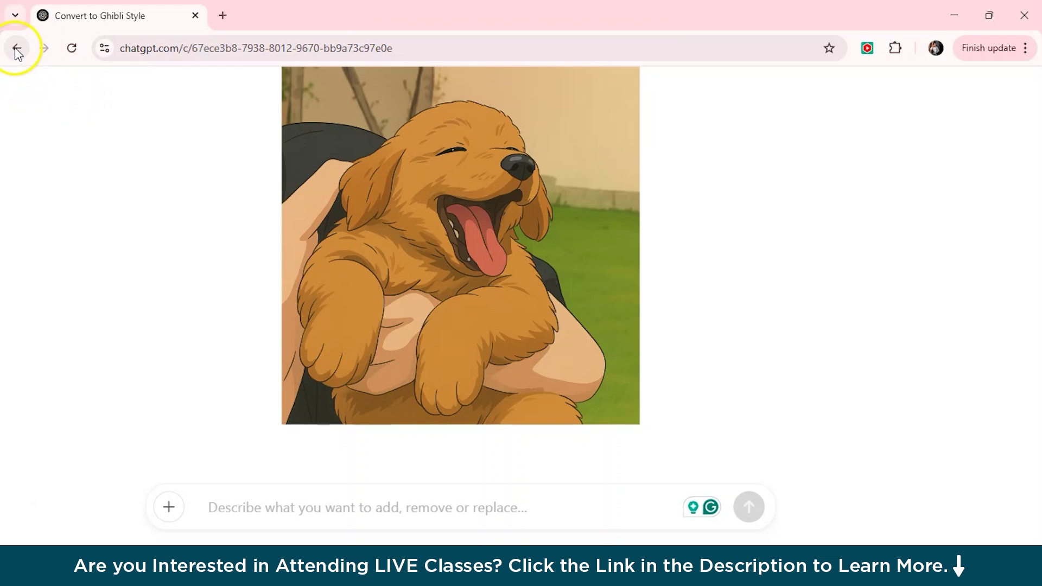
pyautogui.click(17, 49)
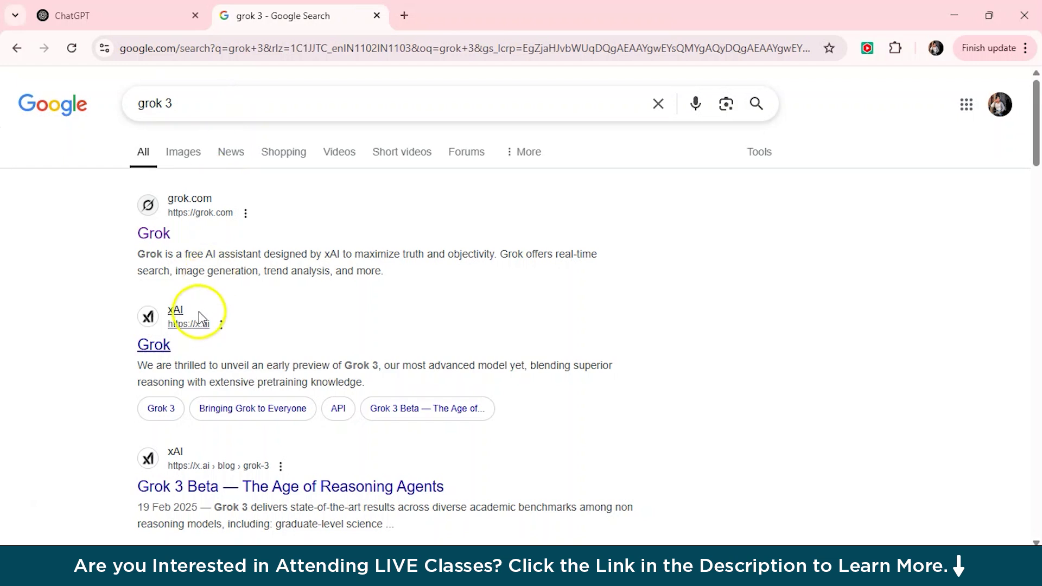
# Open grok.com from the first 'grok 3' search result.
pyautogui.click(149, 236)
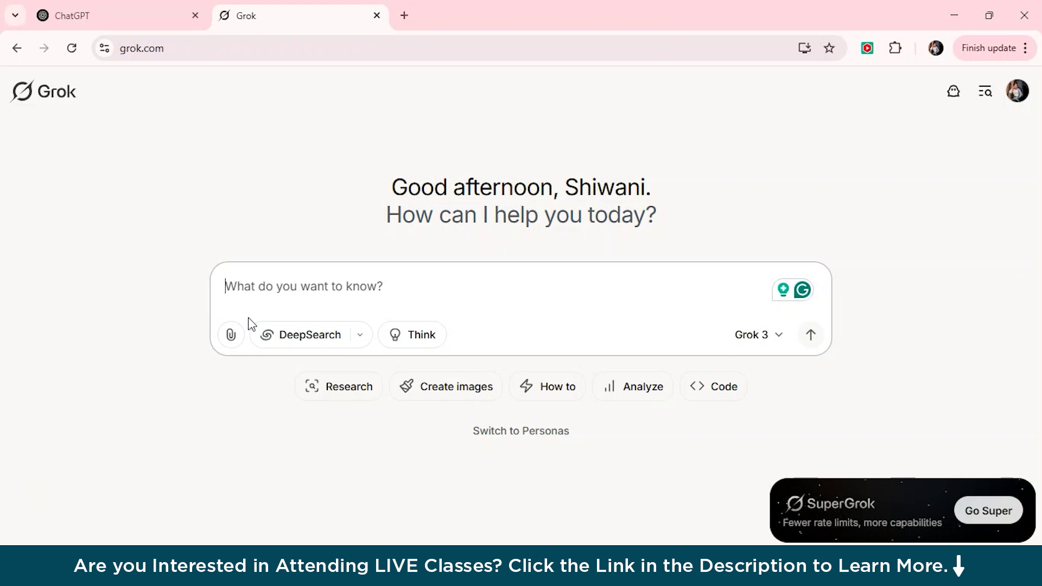
# Attach certification real.jpg from the computer to a new Grok prompt.
pyautogui.click(231, 334)
pyautogui.click(389, 331)
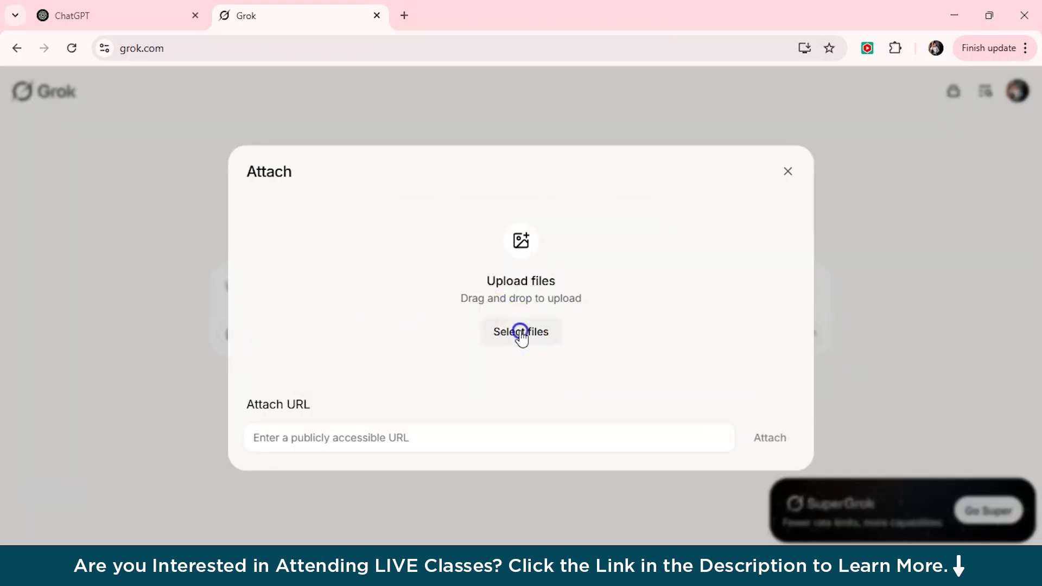
pyautogui.click(484, 328)
pyautogui.click(391, 335)
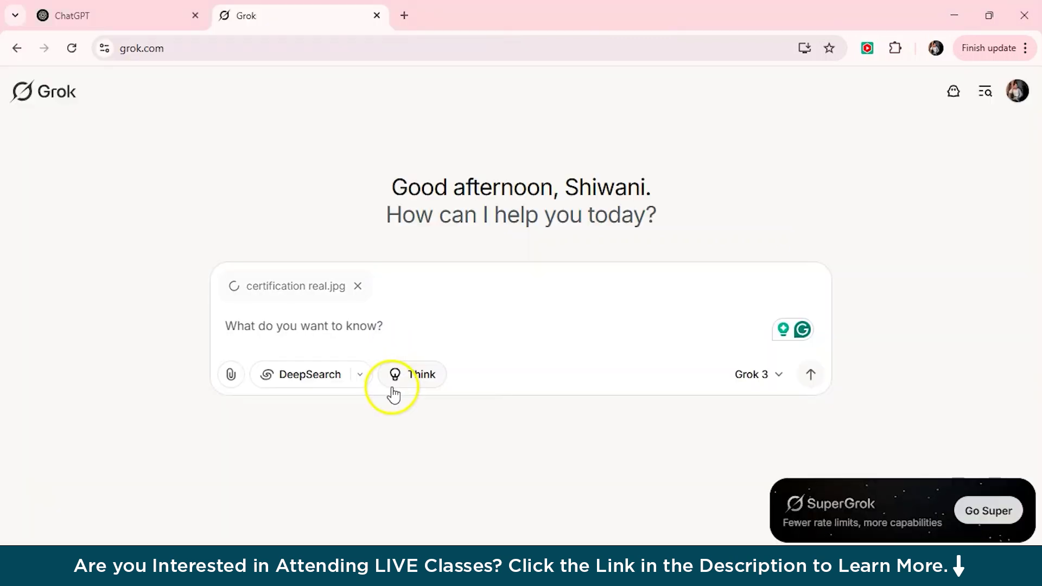
# Ask Grok to convert the photo into Ghibli style art using the same colour tone.
pyautogui.click(344, 318)
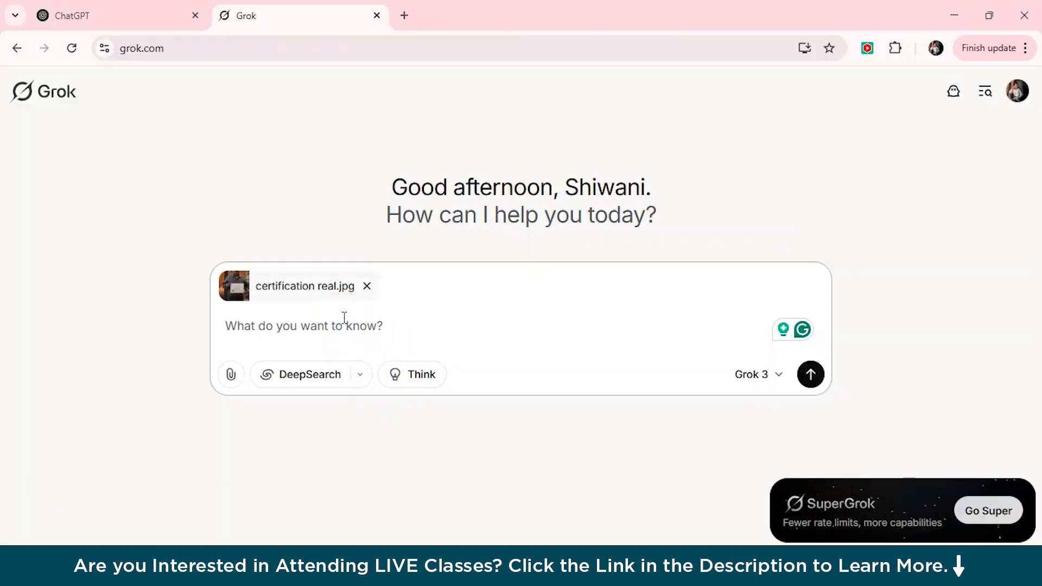
pyautogui.write('Conve')
pyautogui.write('rt tis image ')
pyautogui.write('to ghib;i style art and create in a simil')
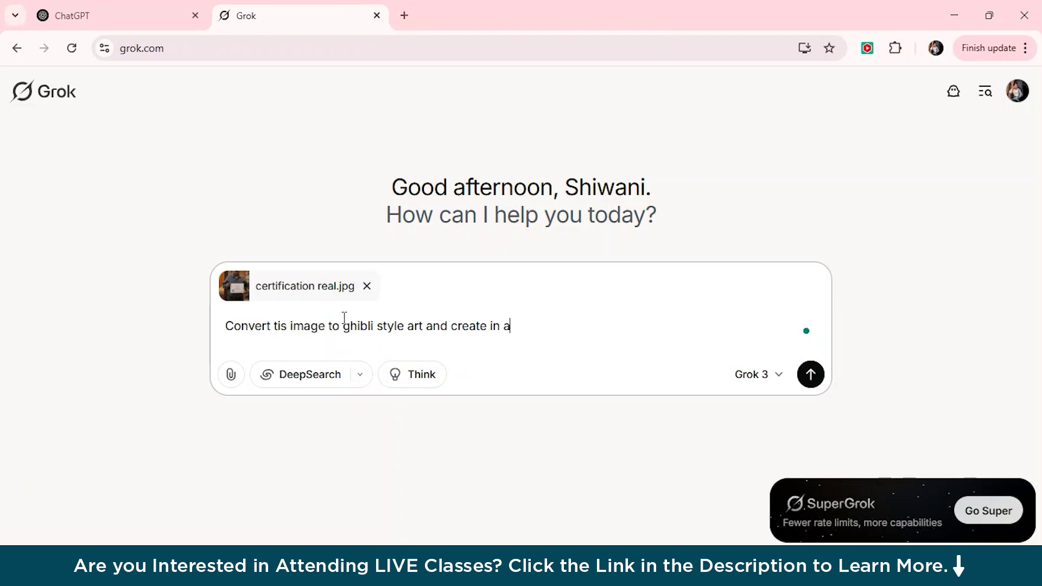
pyautogui.write('ar way ,')
pyautogui.click(632, 324)
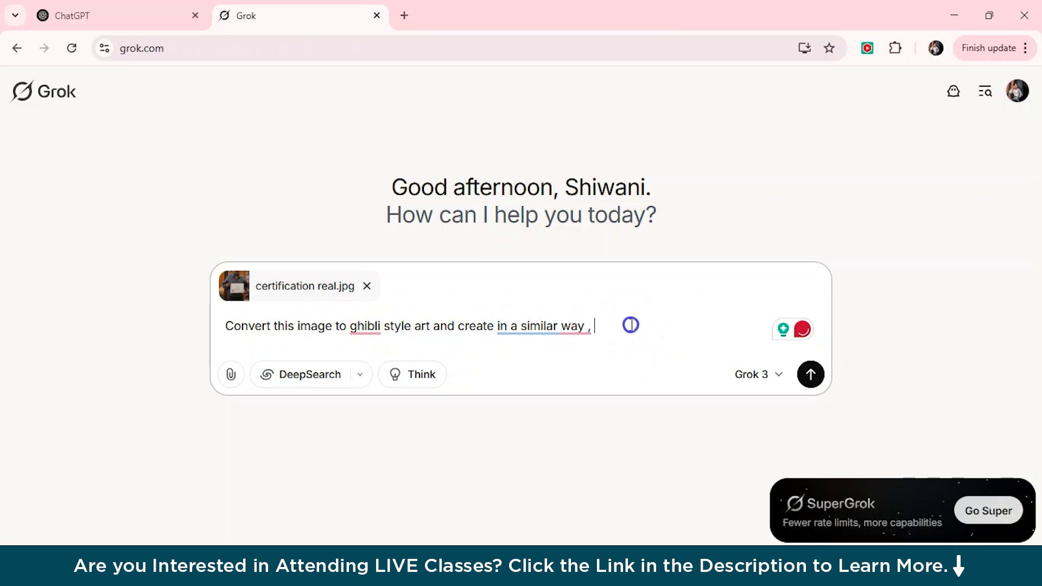
pyautogui.write('use the same')
pyautogui.press('BackSpace')
pyautogui.write('olour ton')
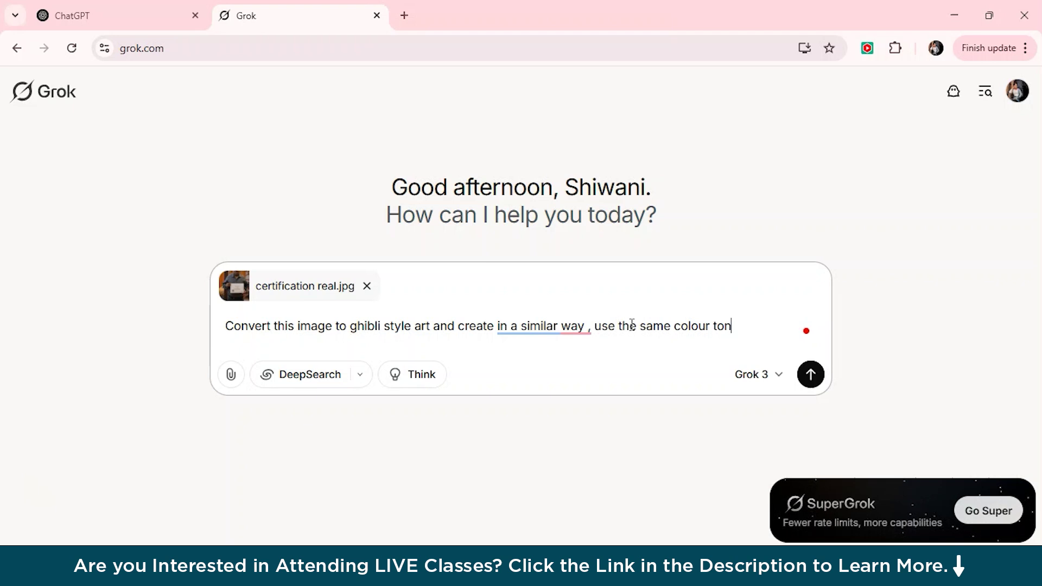
pyautogui.write('e')
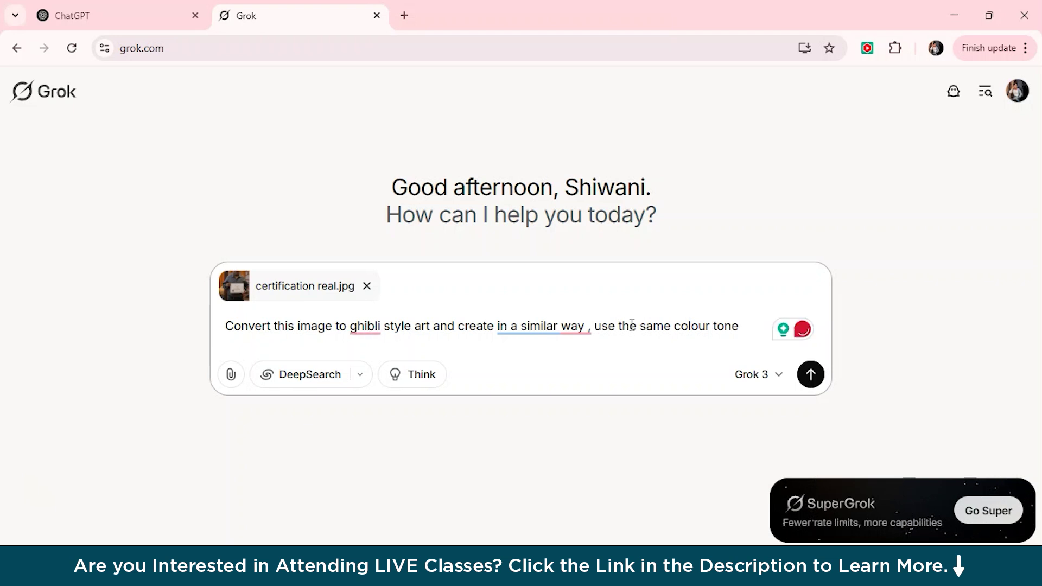
pyautogui.press('Return')
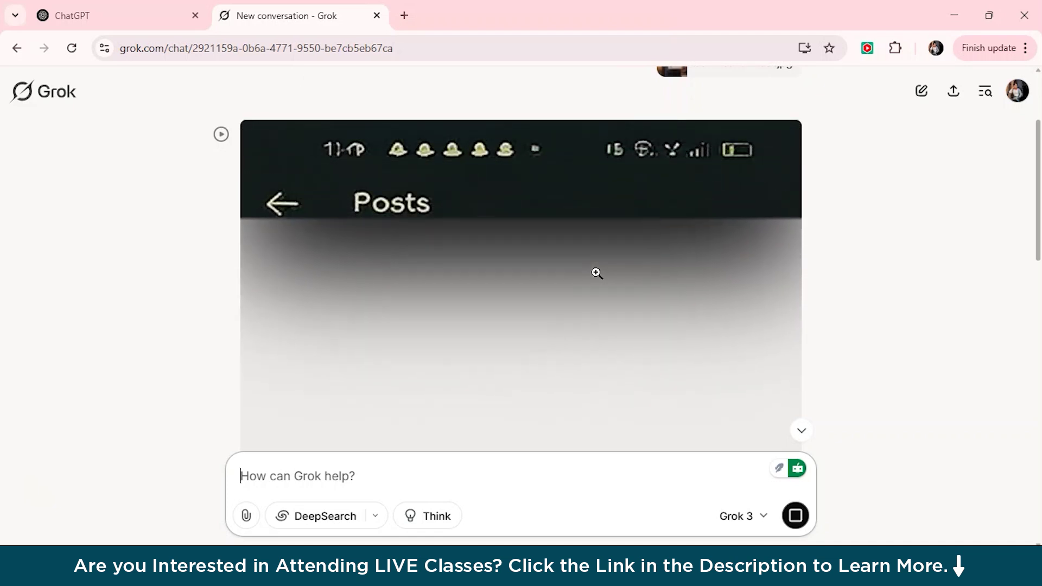
# Examine Grok's Ghibli-style certificate portrait in the full-size image viewer.
pyautogui.scroll(-4, 598, 273)
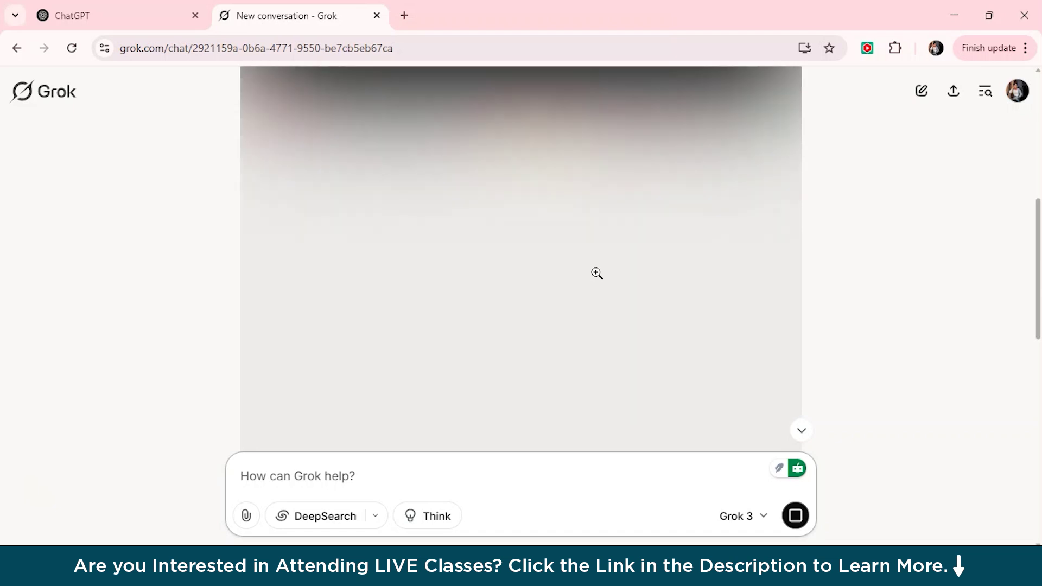
pyautogui.click(591, 256)
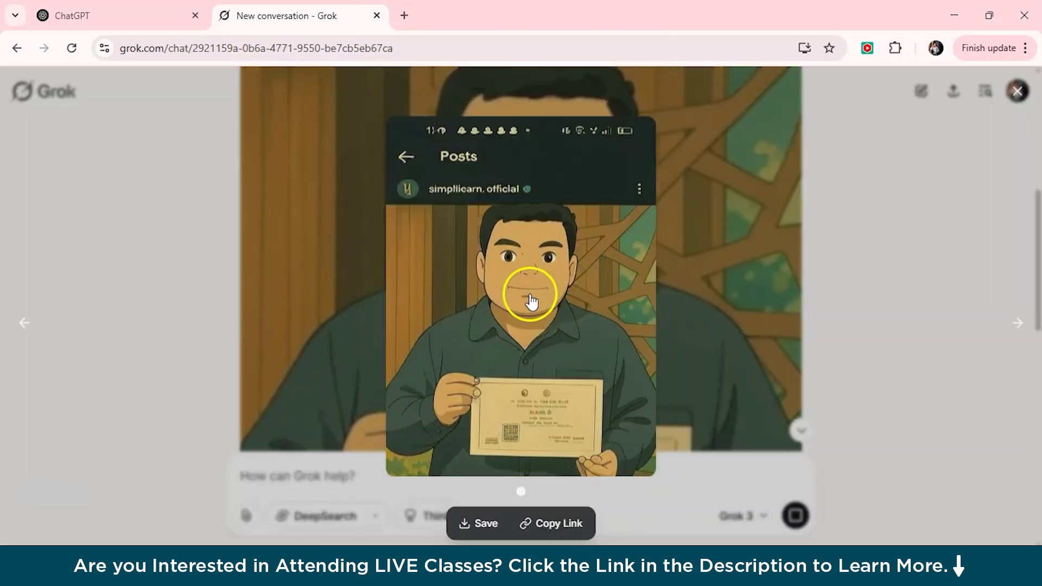
pyautogui.click(531, 300)
pyautogui.click(530, 300)
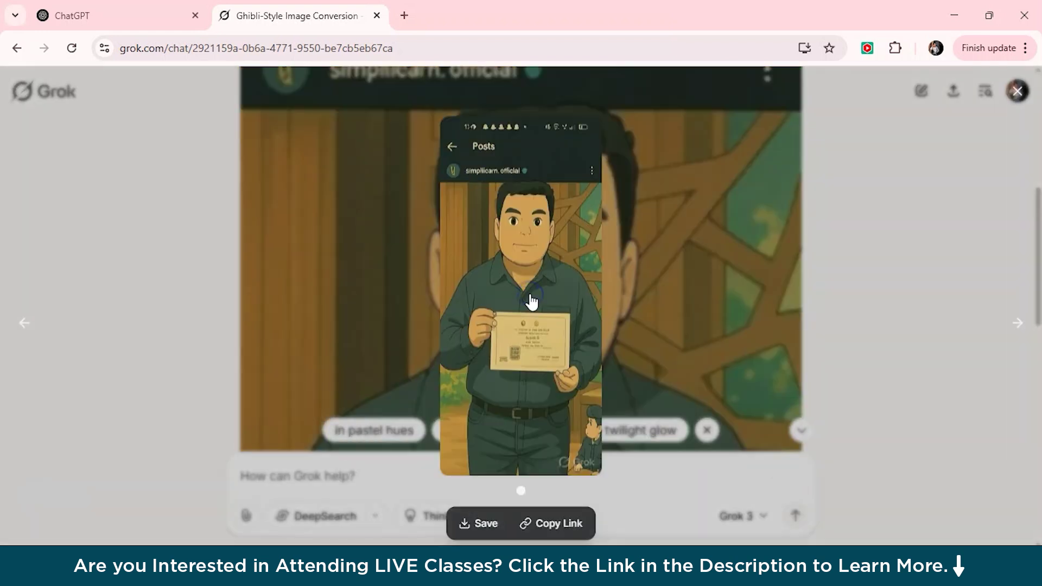
pyautogui.scroll(5, 532, 304)
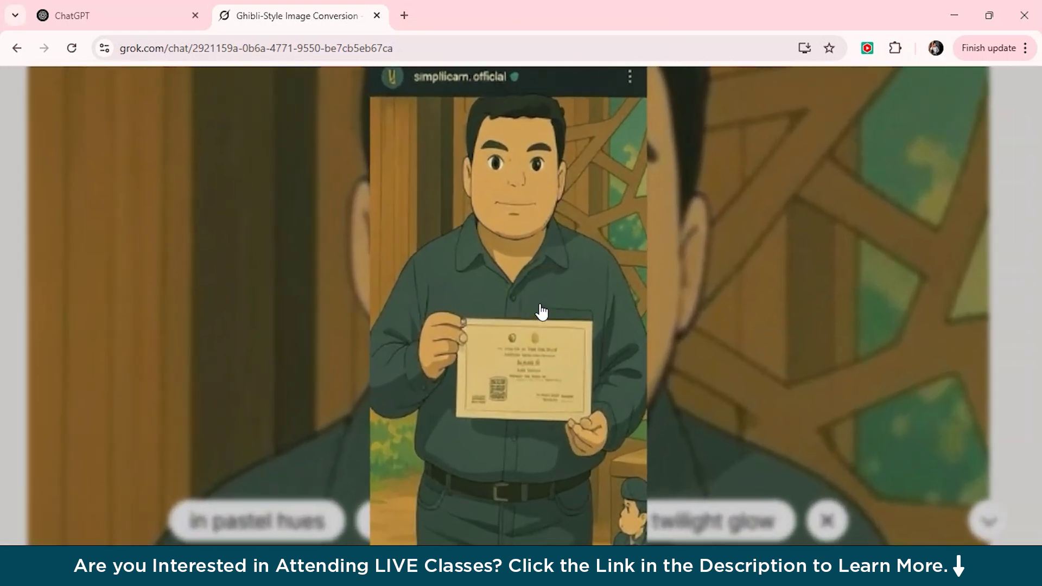
pyautogui.scroll(2, 542, 312)
pyautogui.scroll(4, 542, 312)
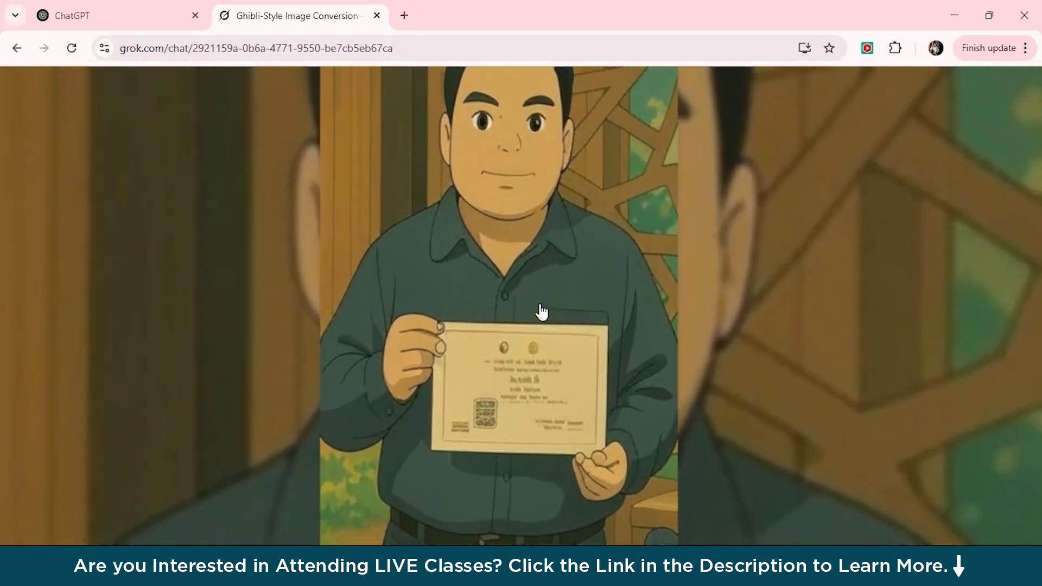
pyautogui.scroll(-4, 542, 312)
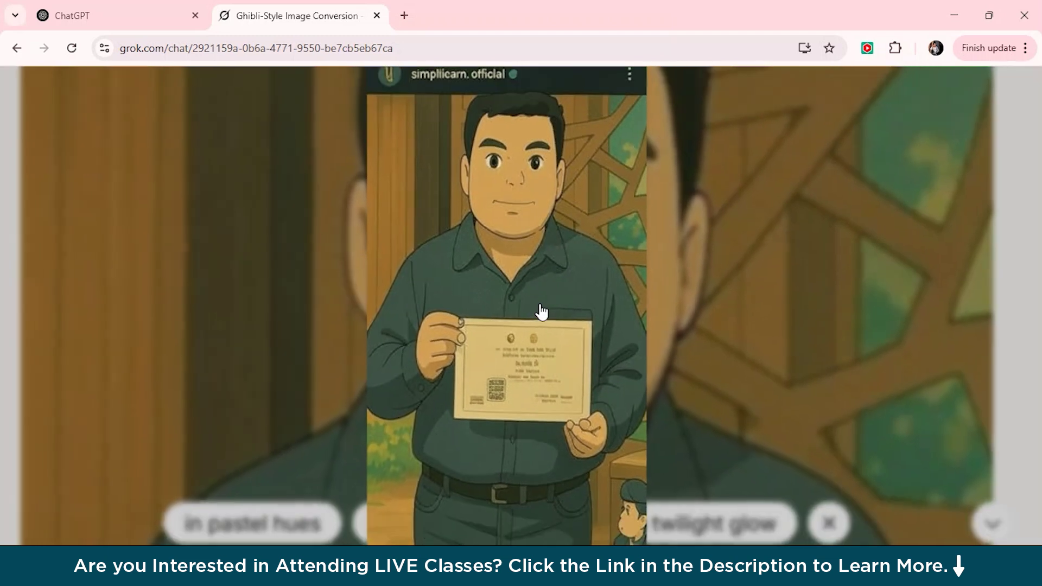
pyautogui.scroll(2, 542, 311)
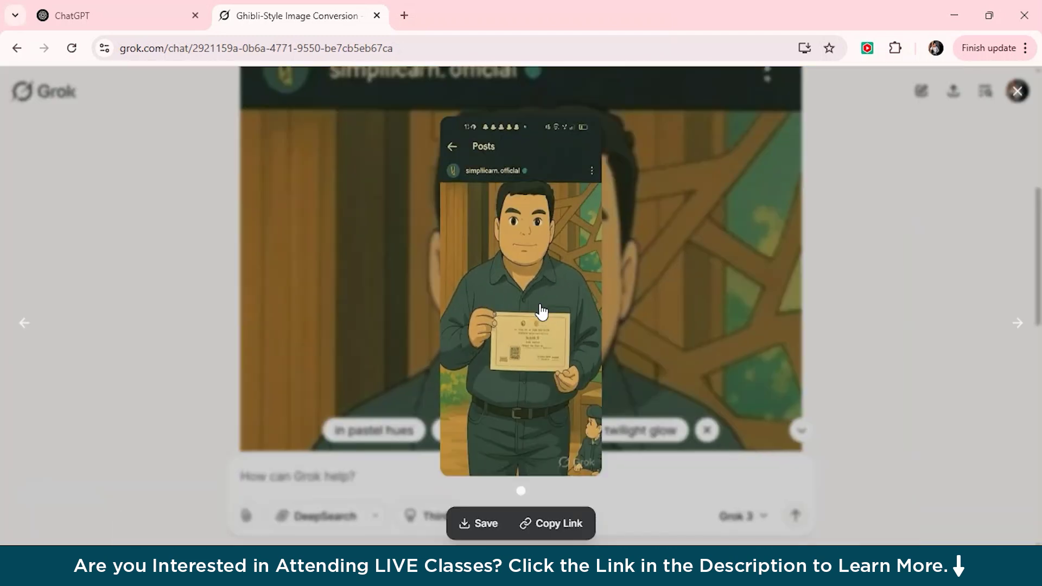
pyautogui.click(233, 295)
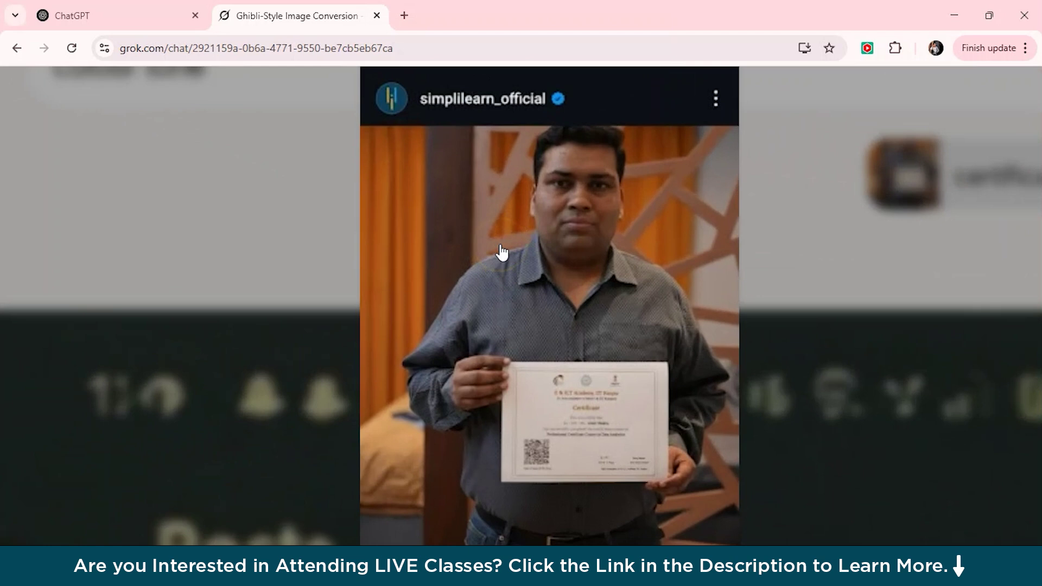
# Compare it with the original photo, then open OpenArt AI from Google 'openai art' results.
pyautogui.click(563, 304)
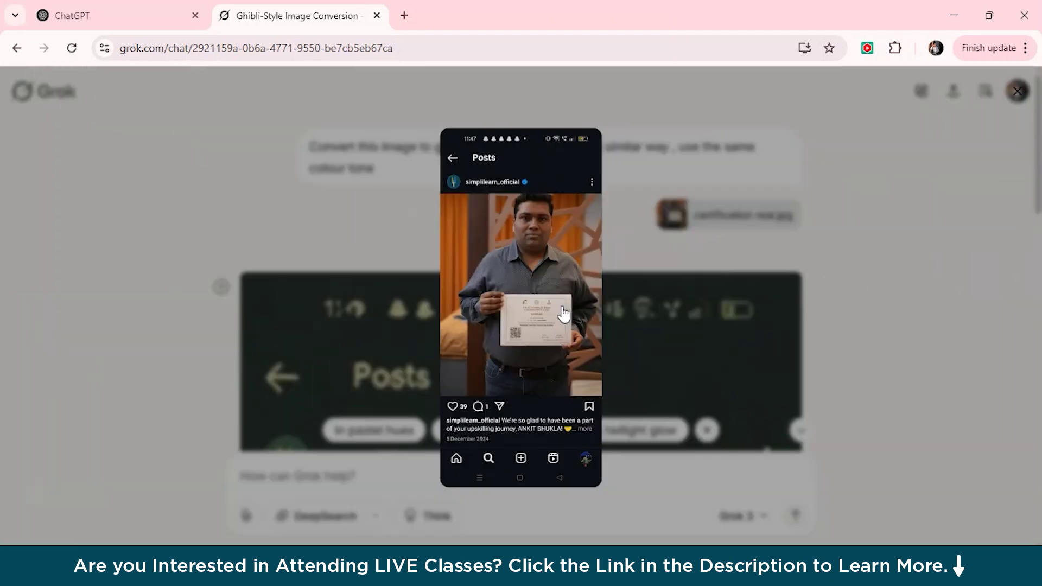
pyautogui.click(429, 369)
pyautogui.click(516, 366)
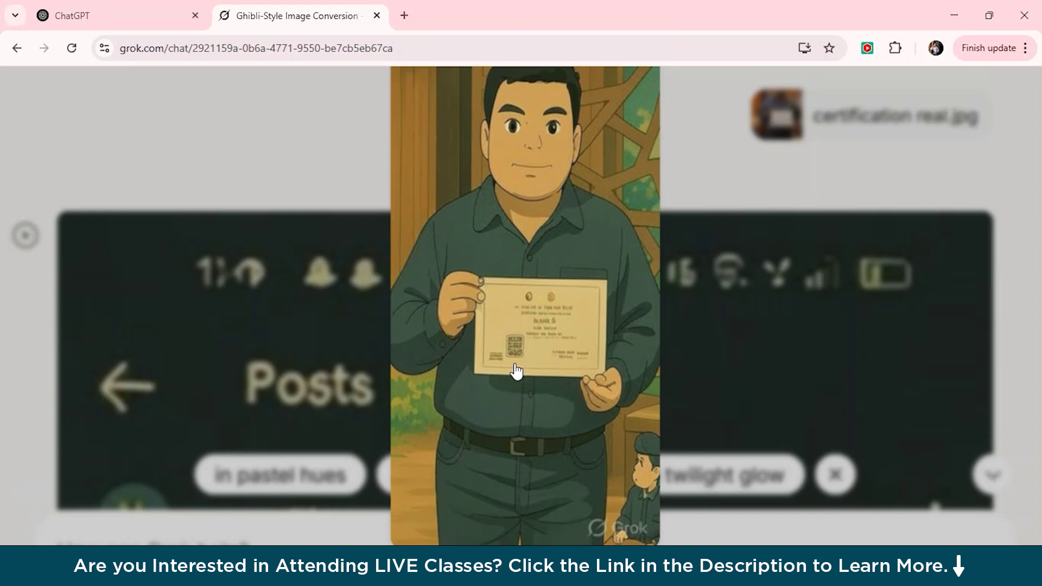
pyautogui.click(438, 270)
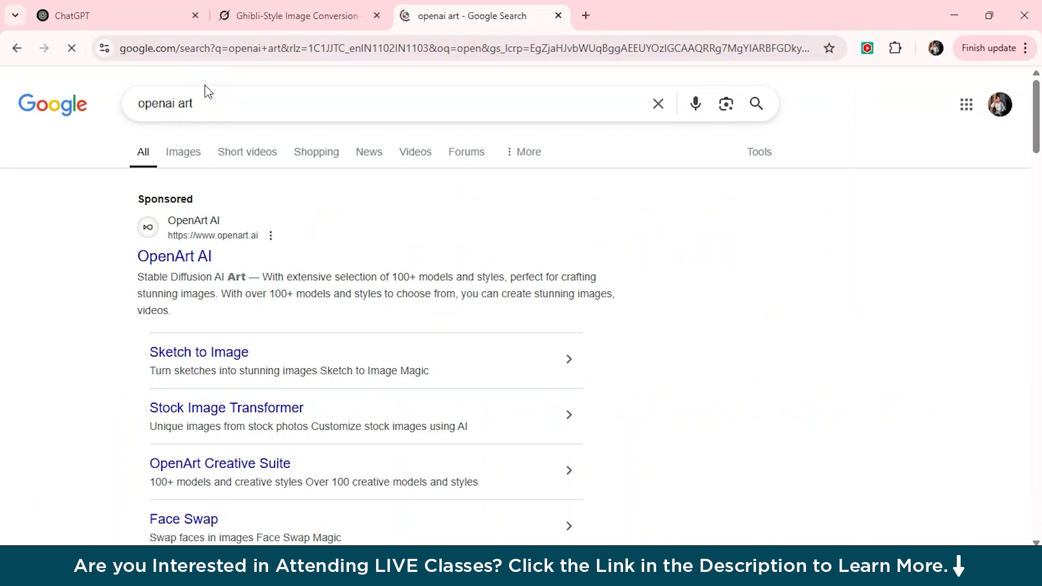
pyautogui.click(200, 261)
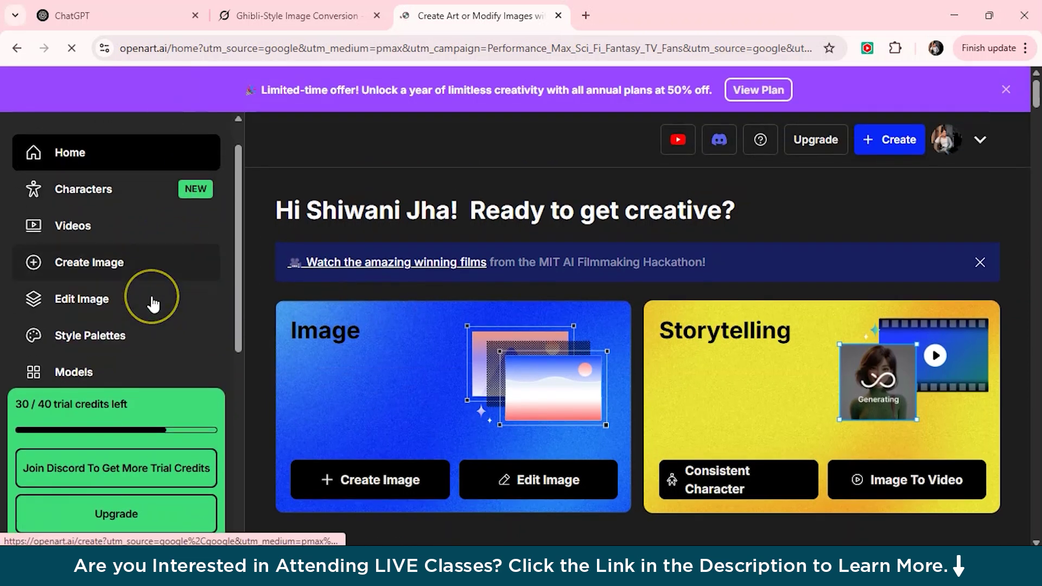
# Open Create Image, skip the tour, and swap Flux (dev) for Studio Ghibli Style via search 'stu'.
pyautogui.scroll(-2, 152, 303)
pyautogui.scroll(2, 152, 303)
pyautogui.click(104, 254)
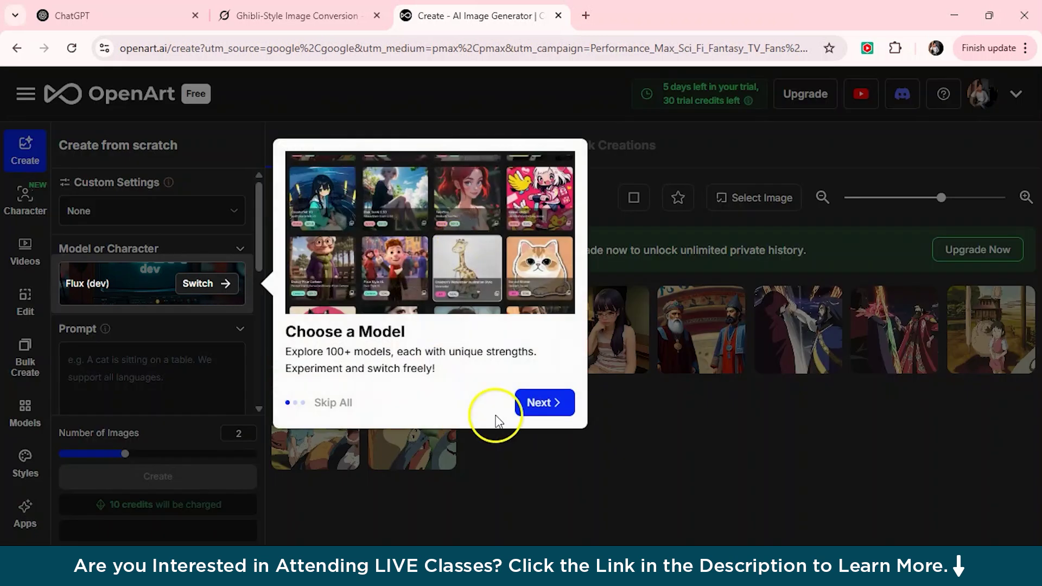
pyautogui.click(317, 402)
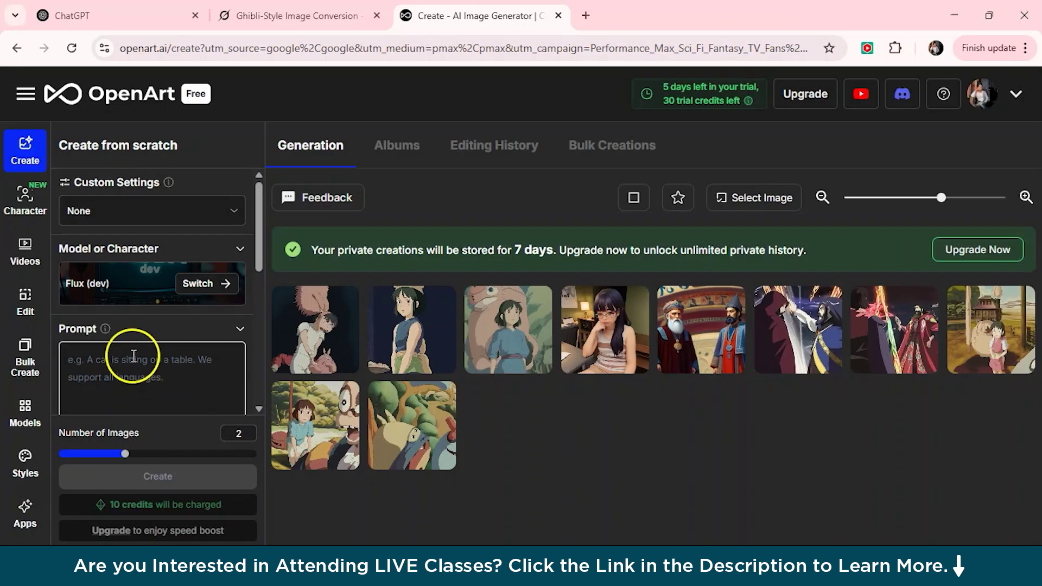
pyautogui.click(211, 283)
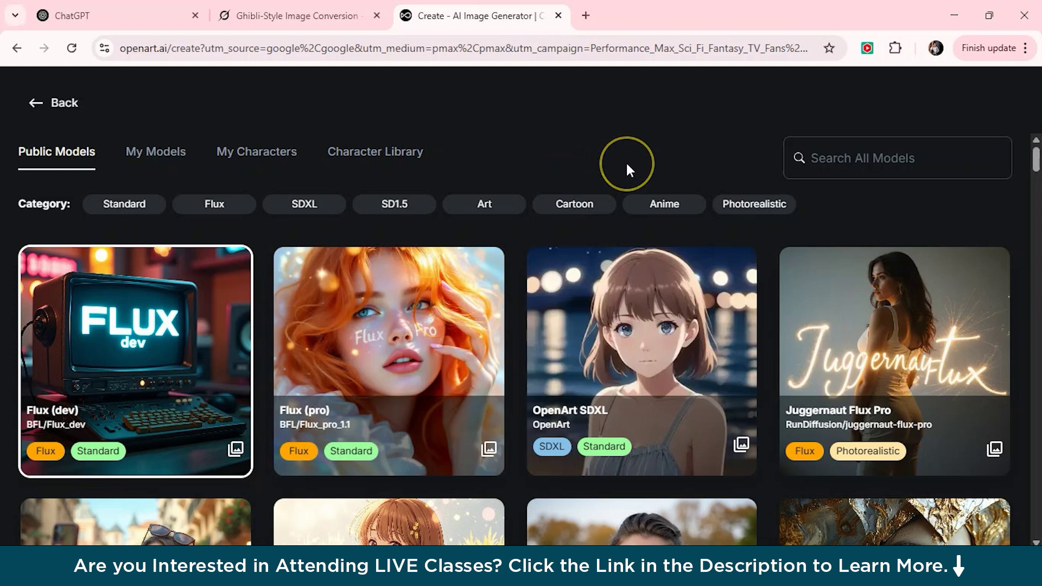
pyautogui.click(854, 146)
pyautogui.write('stu')
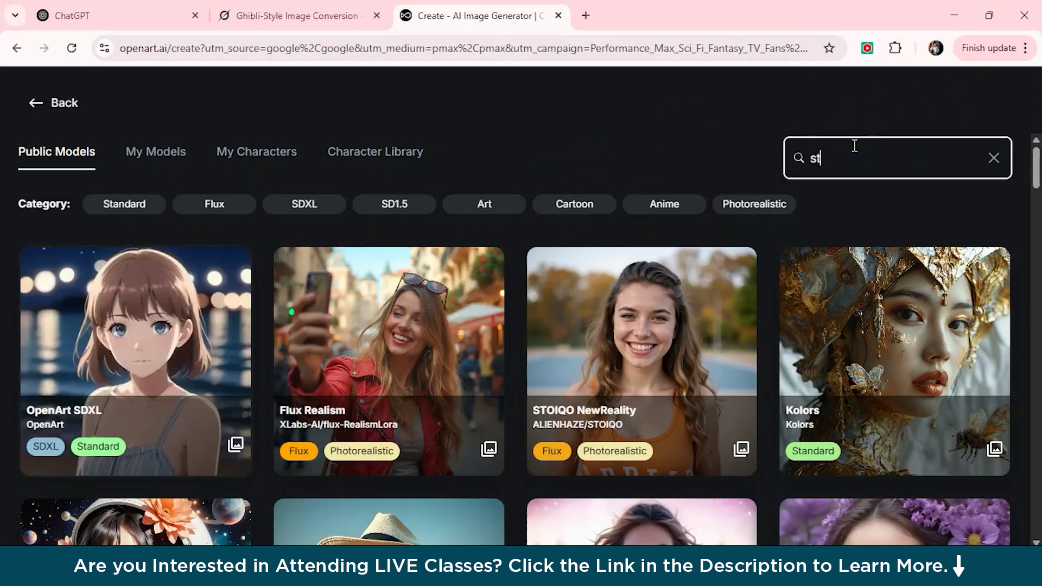
pyautogui.click(219, 355)
# Enter 'a cat sitting on a table and eating butter make it look detailed' and create 2 images.
pyautogui.click(163, 360)
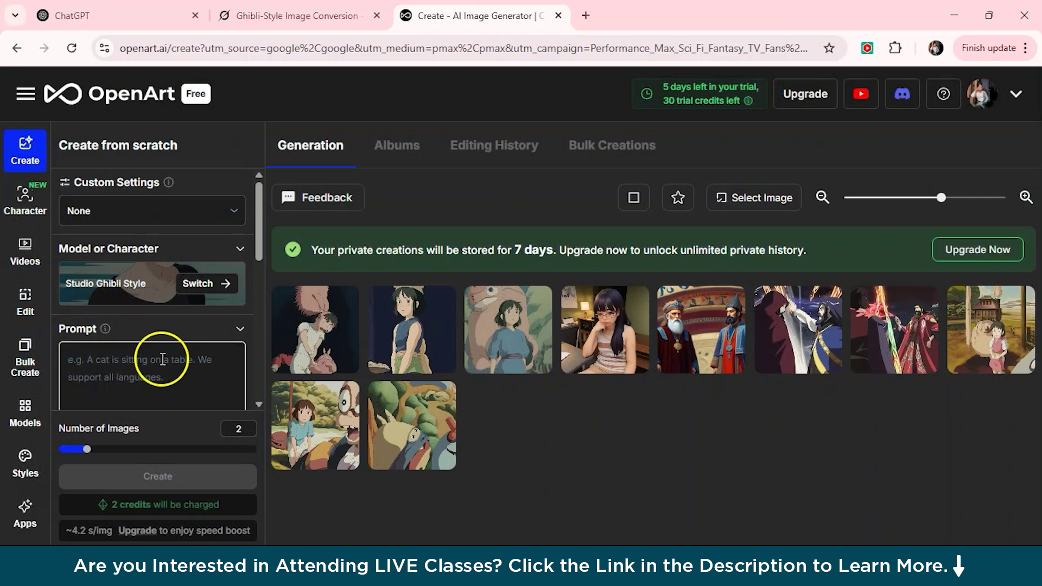
pyautogui.click(120, 287)
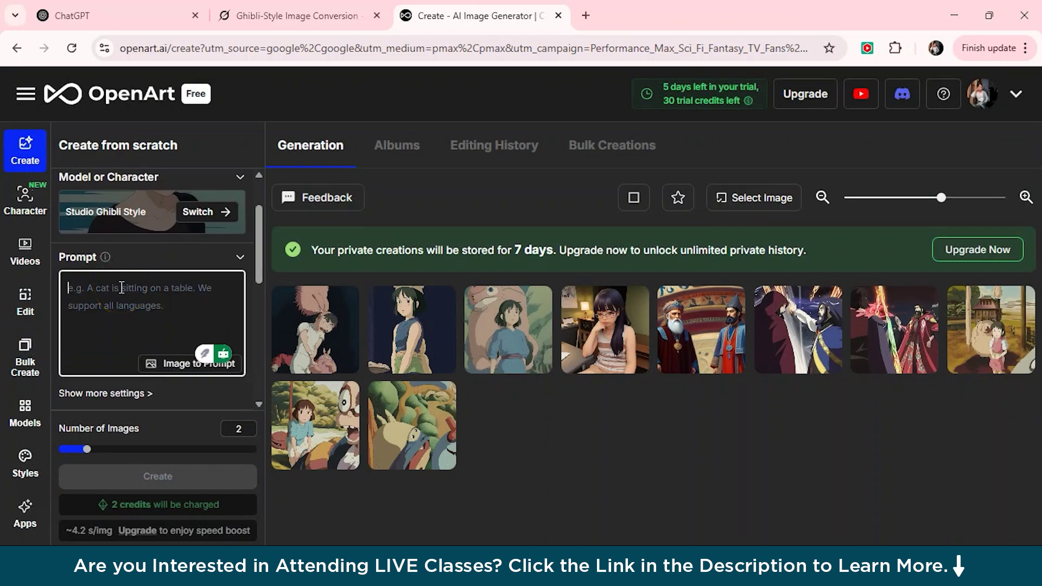
pyautogui.write('a cat')
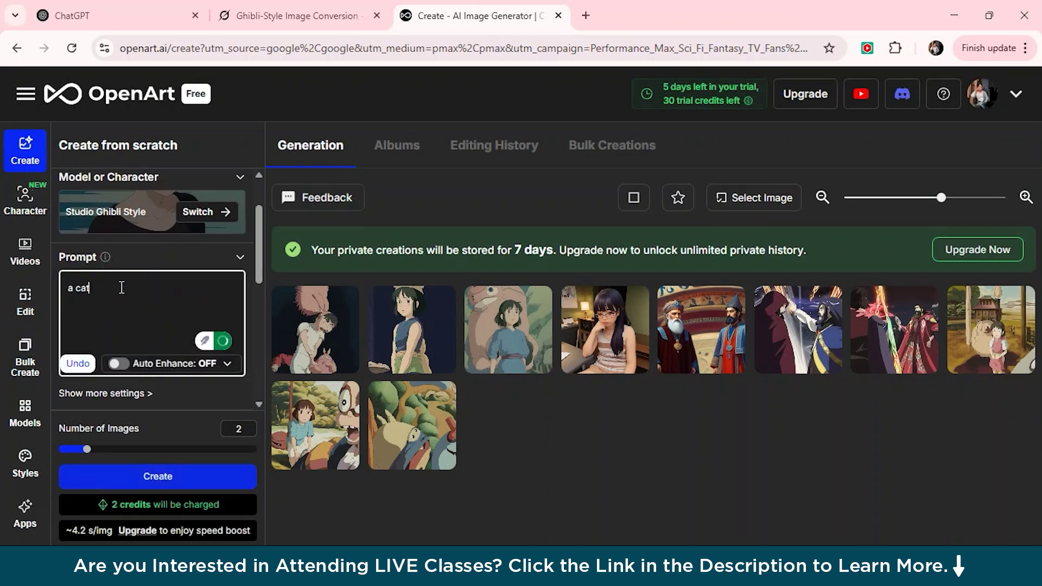
pyautogui.write(' sitting on a table and ea')
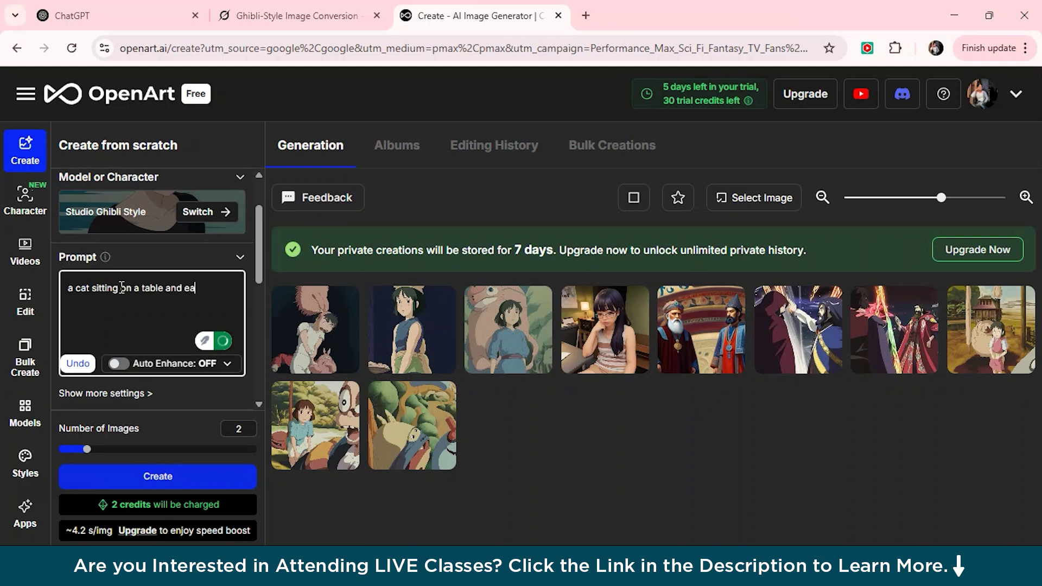
pyautogui.write('ting butter make it look detailed')
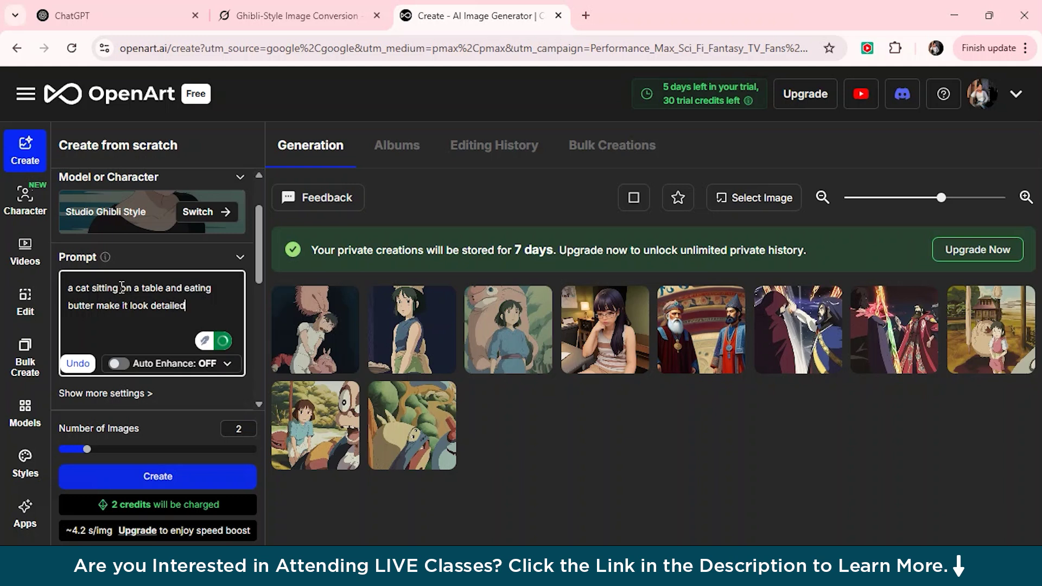
pyautogui.scroll(-3, 121, 287)
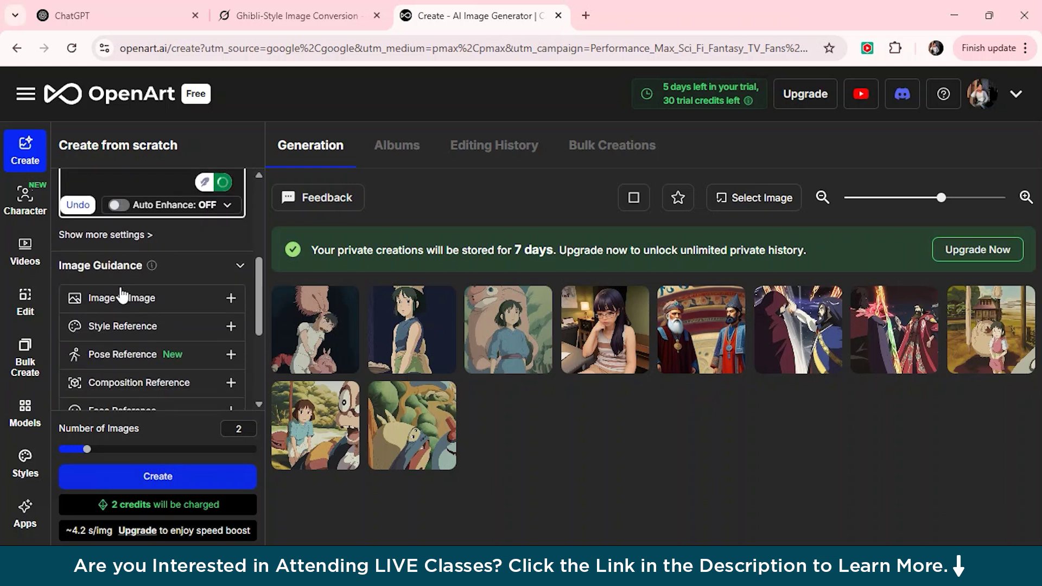
pyautogui.scroll(3, 121, 294)
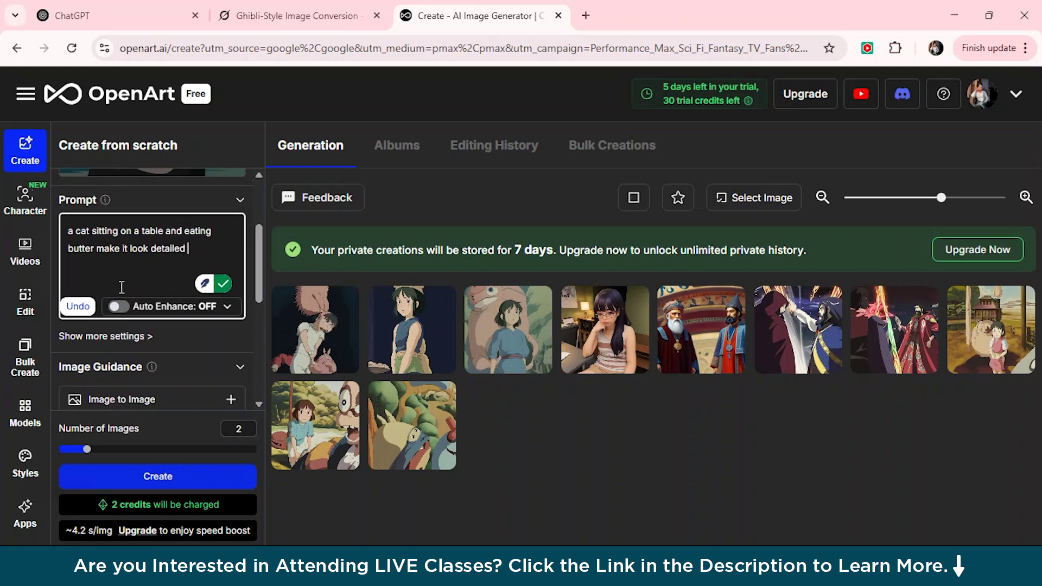
pyautogui.scroll(2, 121, 287)
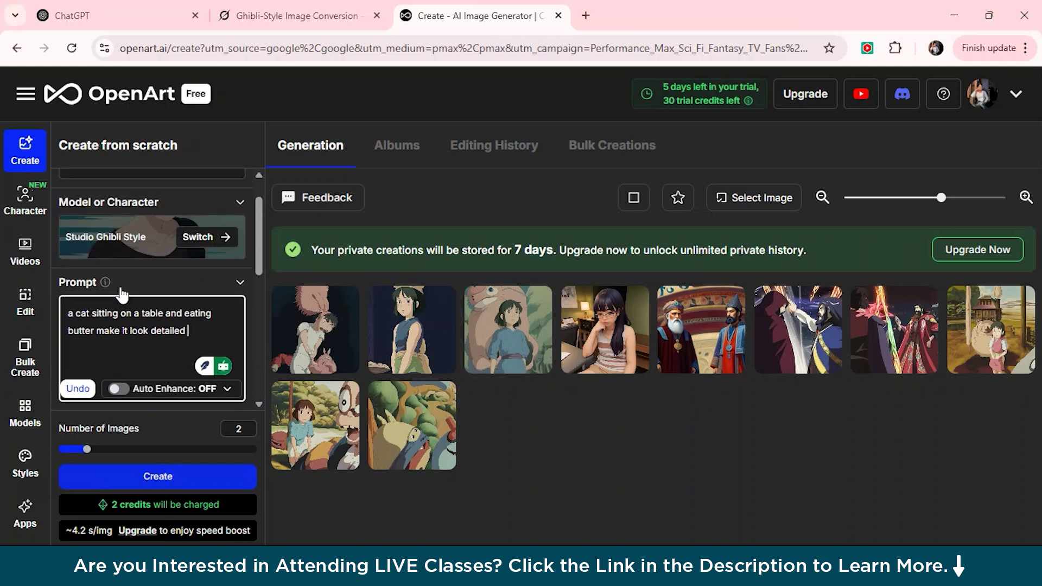
pyautogui.scroll(-1, 122, 293)
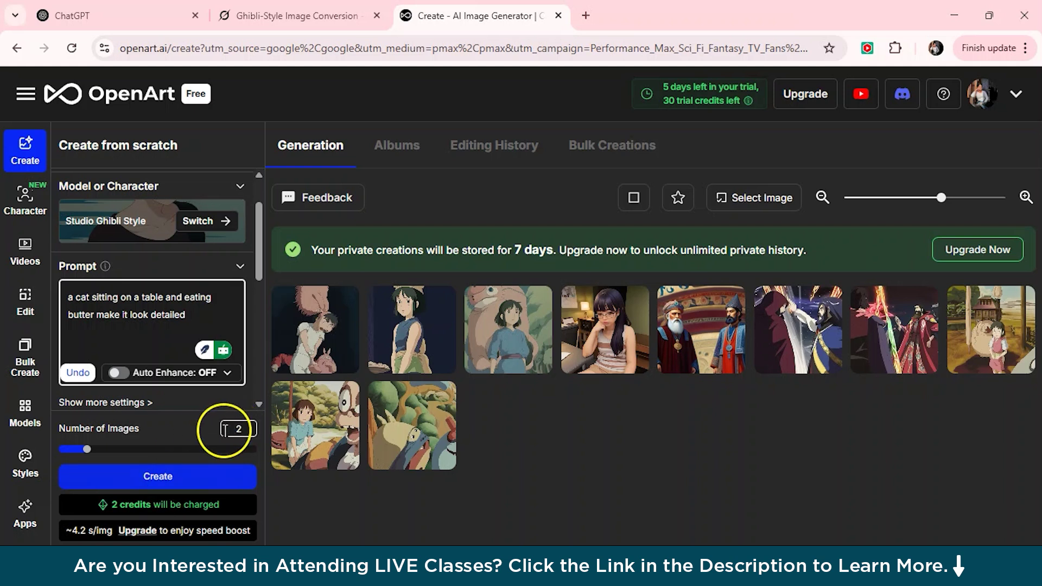
pyautogui.click(180, 486)
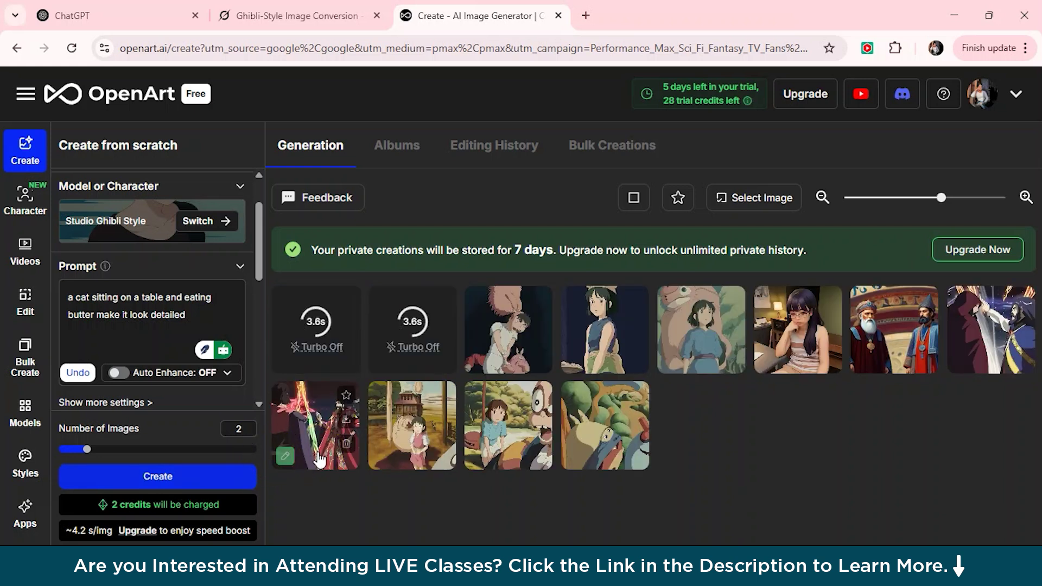
# Open each of the two Ghibli cat images in the detail viewer, then close it.
pyautogui.click(345, 350)
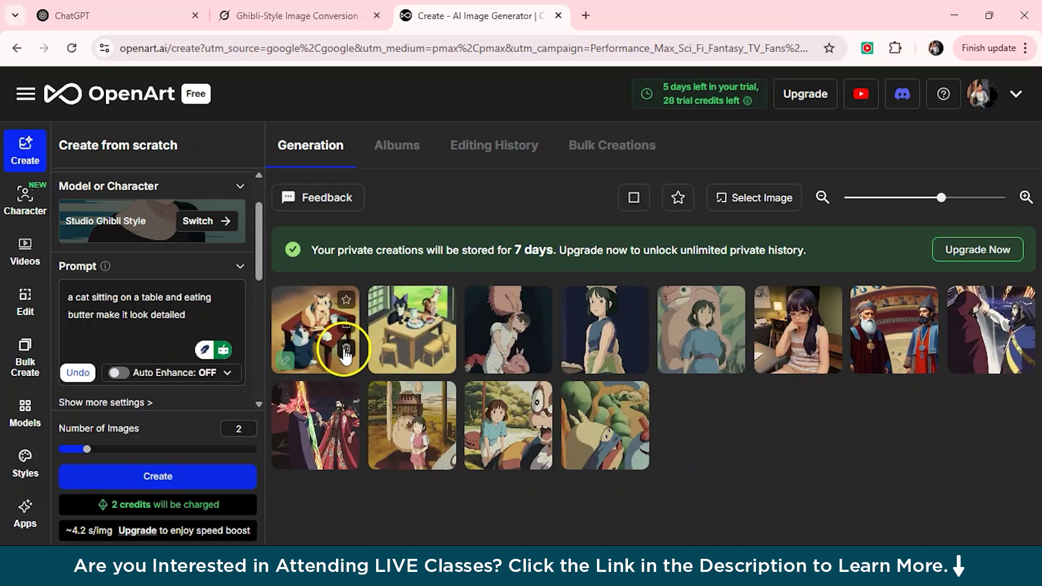
pyautogui.click(303, 322)
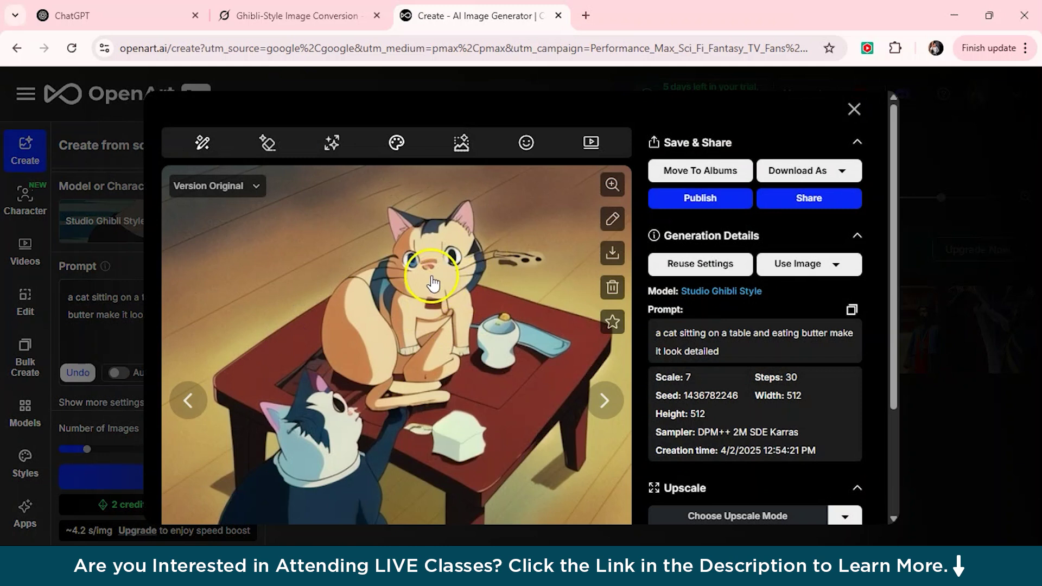
pyautogui.click(930, 270)
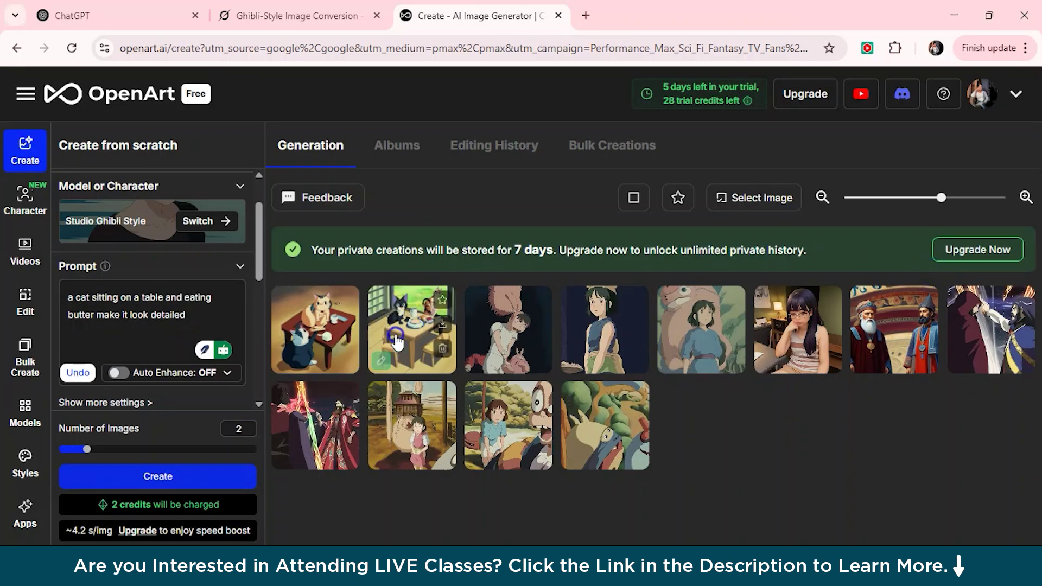
pyautogui.click(396, 334)
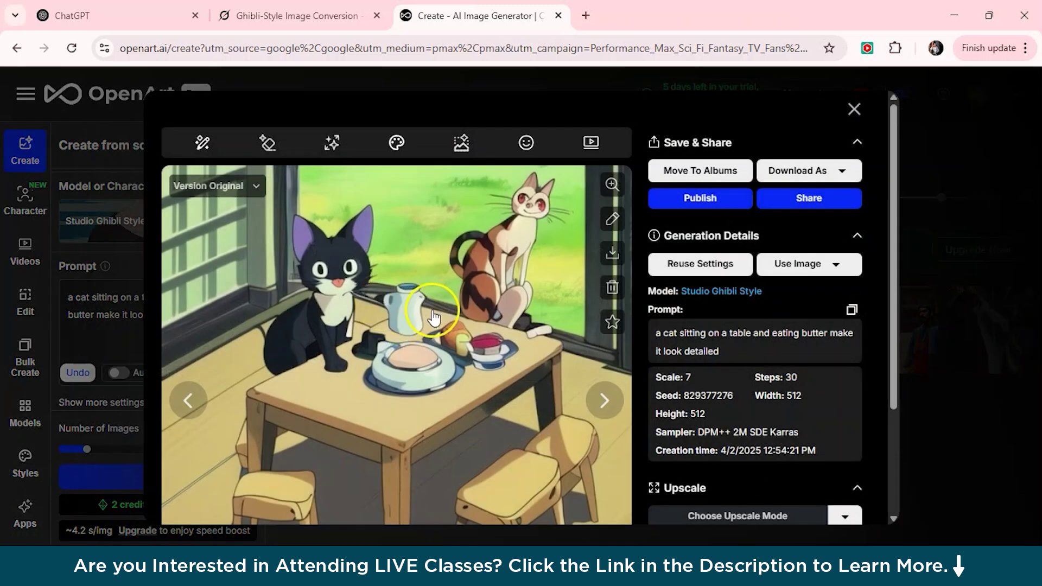
pyautogui.click(982, 244)
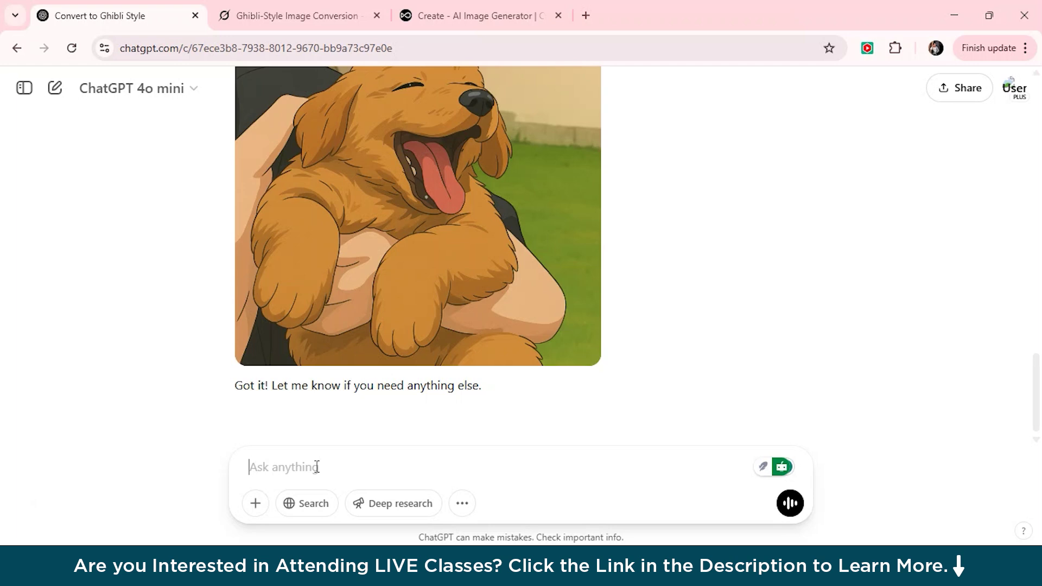
# Ask ChatGPT 'apart from ghibli images what else style can you generate' and scroll through the styles list.
pyautogui.click(312, 466)
pyautogui.write('apart from ghibli im')
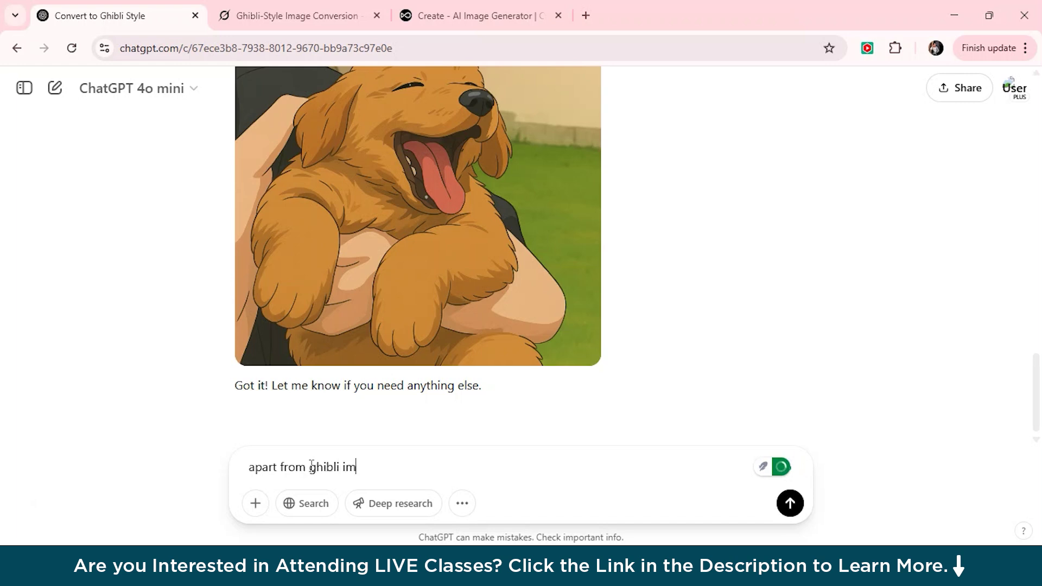
pyautogui.write('ages what else styl')
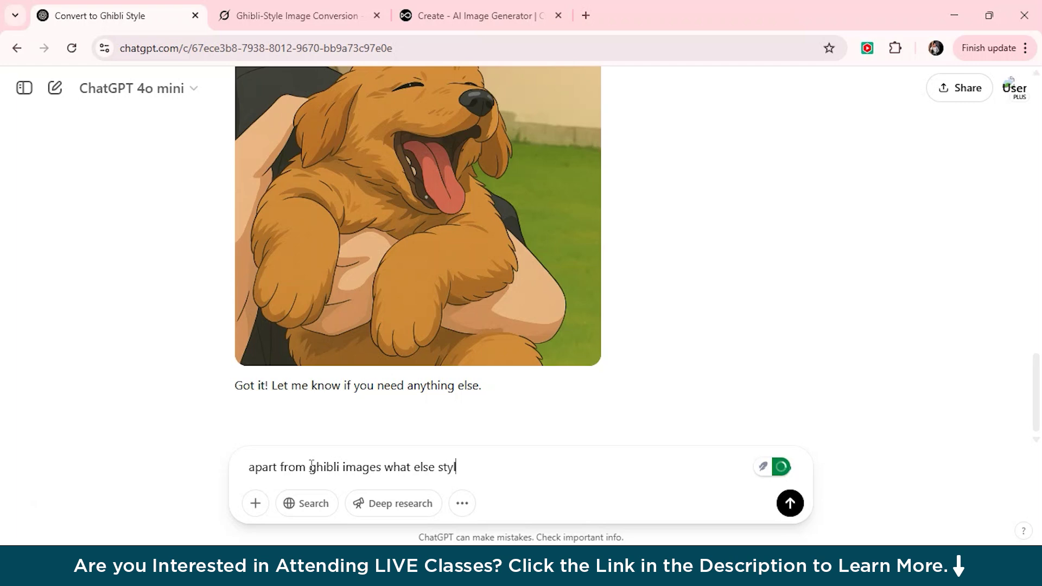
pyautogui.write('e can you generate')
pyautogui.press('Return')
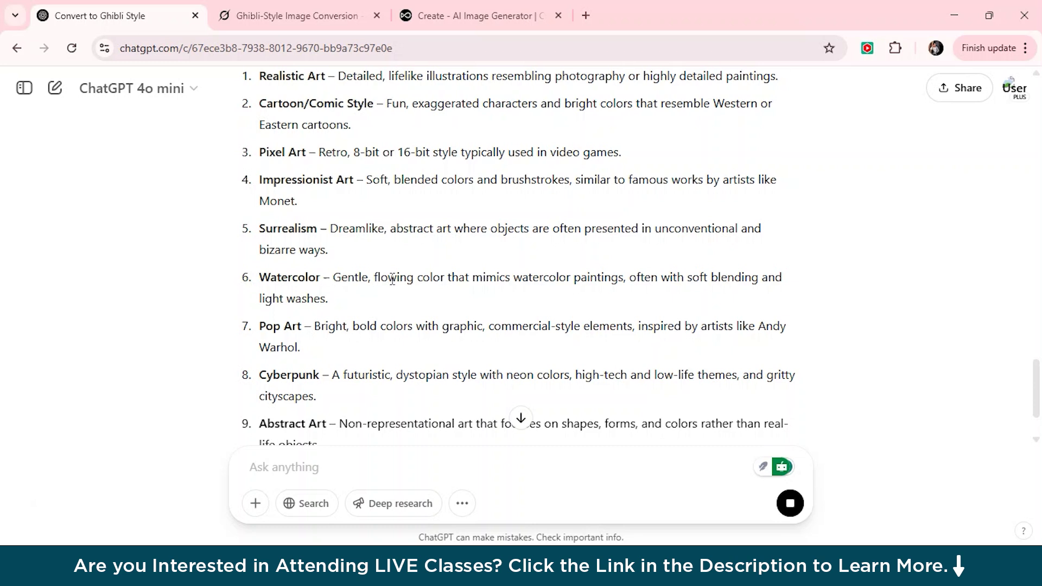
pyautogui.scroll(10, 337, 293)
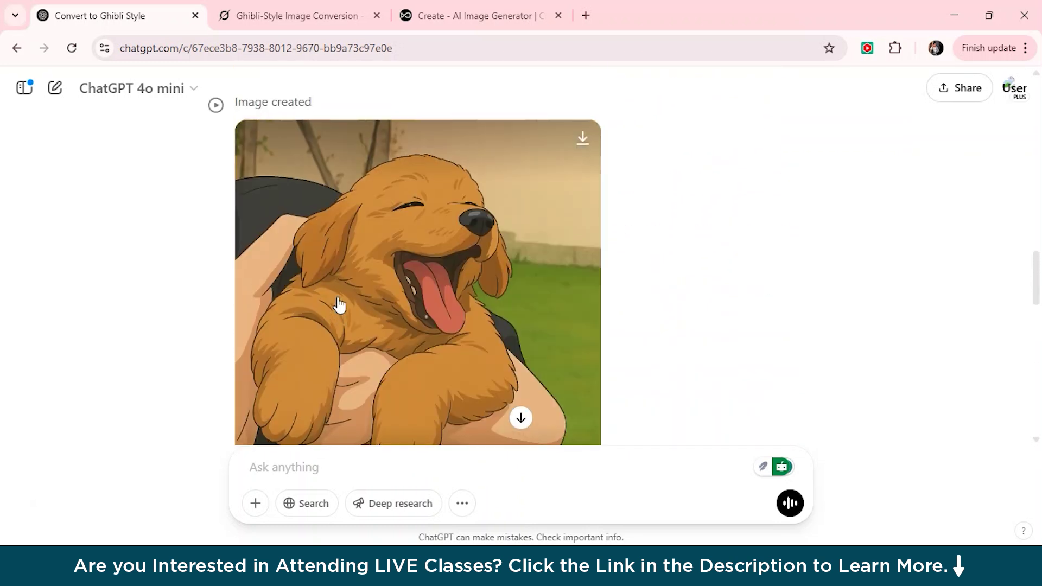
# Request a Pixar art style image of the previously generated brown puppy, fixing the 'srt' typo.
pyautogui.click(352, 458)
pyautogui.write('create a pix')
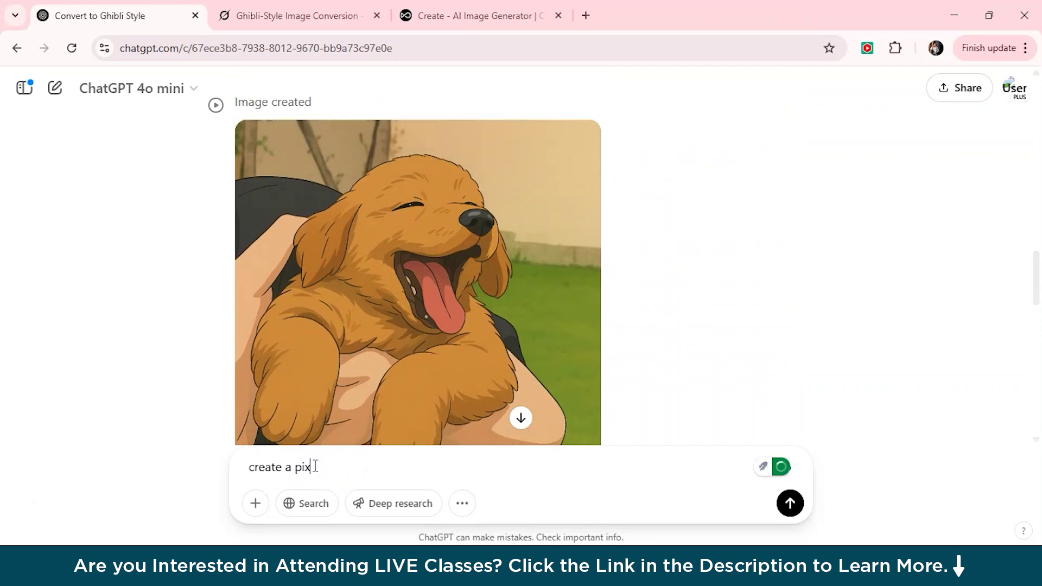
pyautogui.write('ar srt style image ')
pyautogui.write('for the brown puppy which you had generated before')
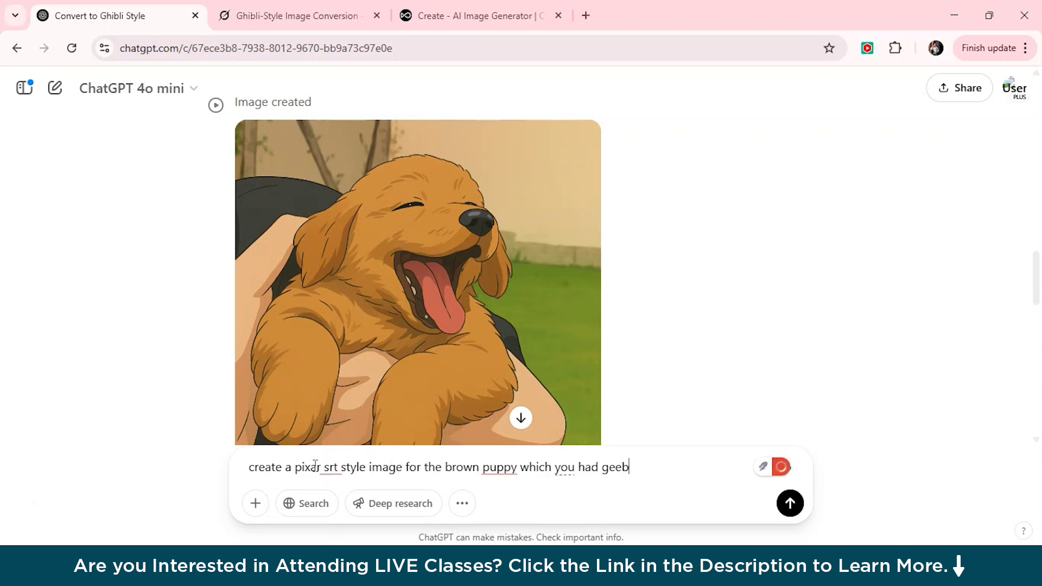
pyautogui.click(337, 468)
pyautogui.click(334, 468)
pyautogui.press('BackSpace')
pyautogui.press('BackSpace')
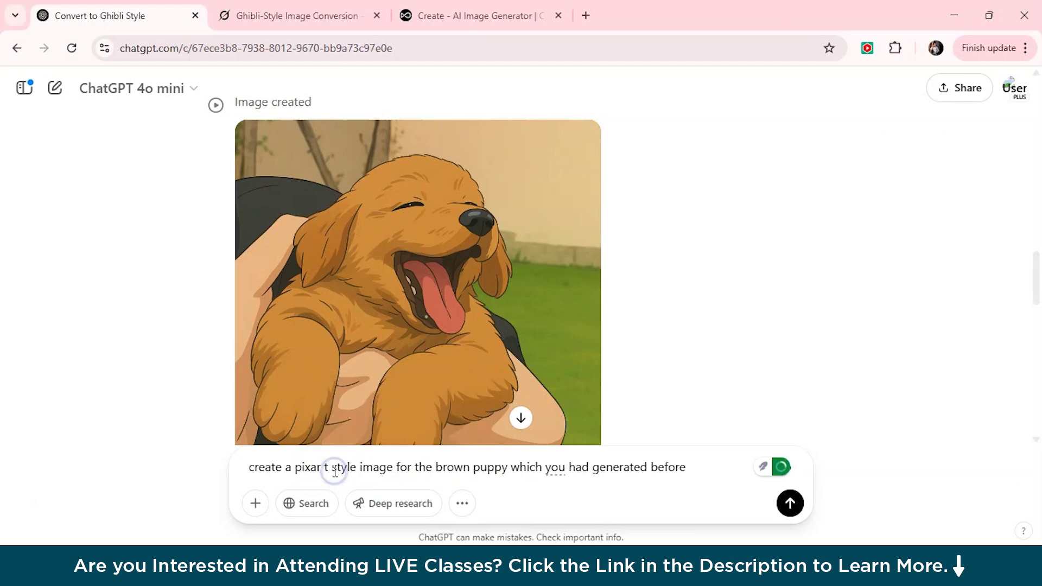
pyautogui.write('ar')
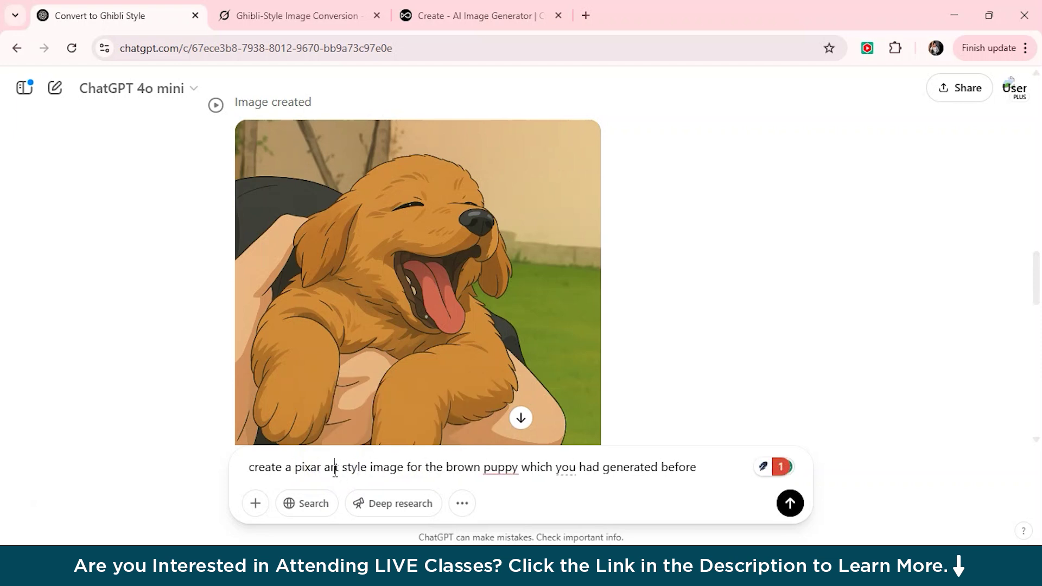
pyautogui.press('Return')
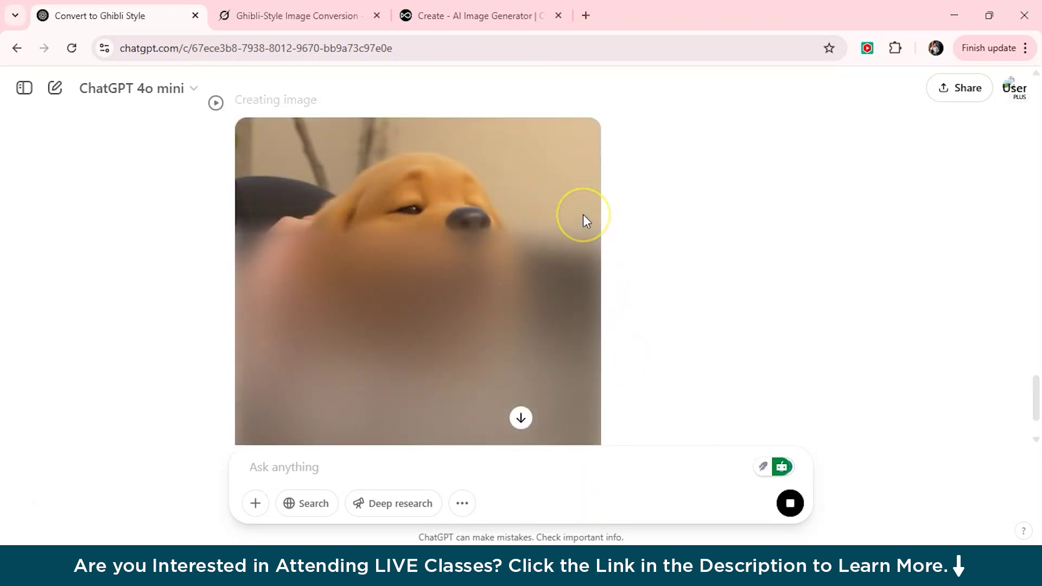
# Open the generated Pixar-style puppy image full-size and zoom in and out on it.
pyautogui.click(520, 254)
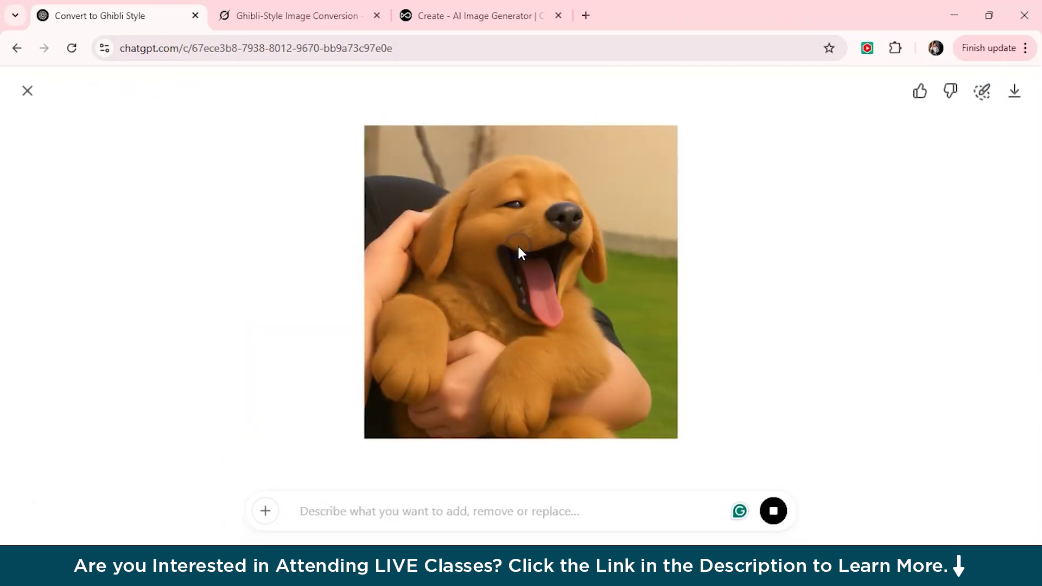
pyautogui.click(519, 252)
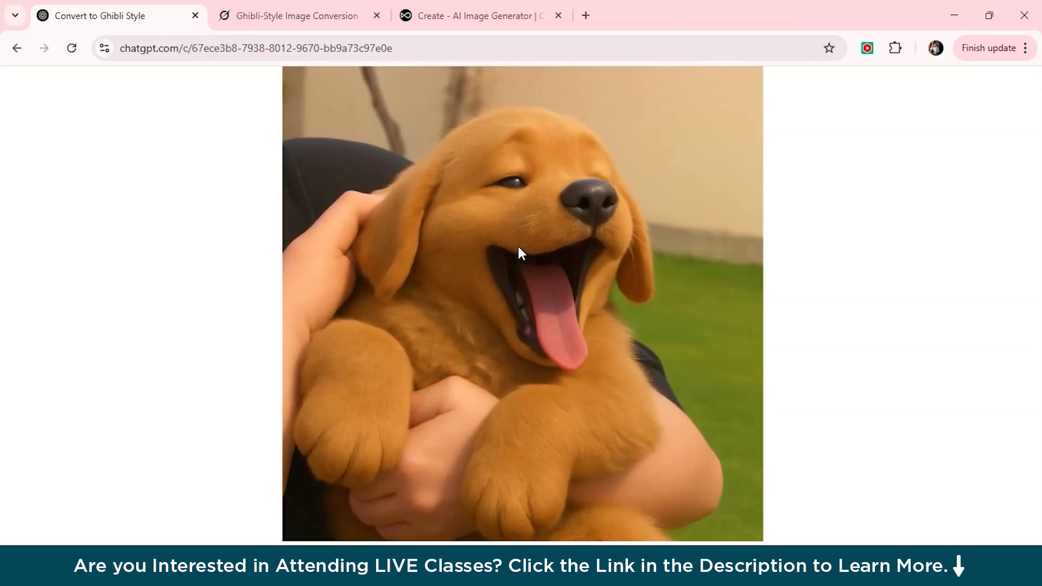
pyautogui.click(519, 248)
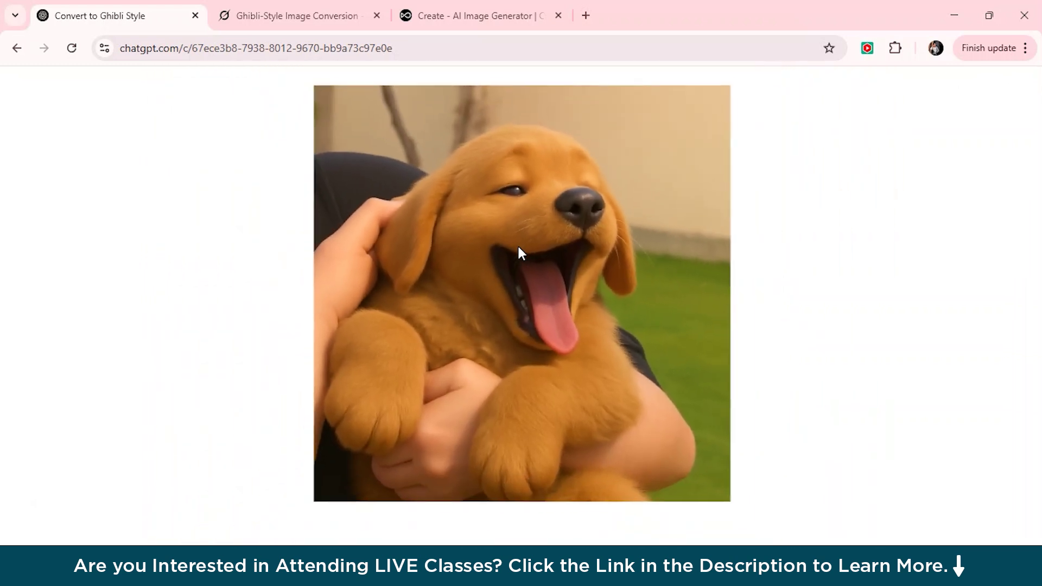
pyautogui.click(518, 247)
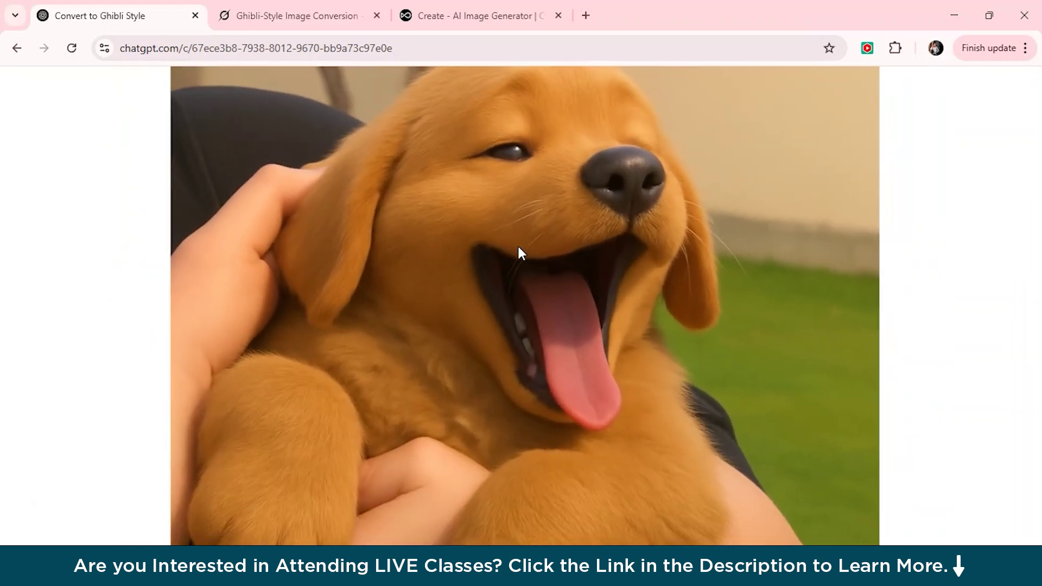
pyautogui.click(518, 248)
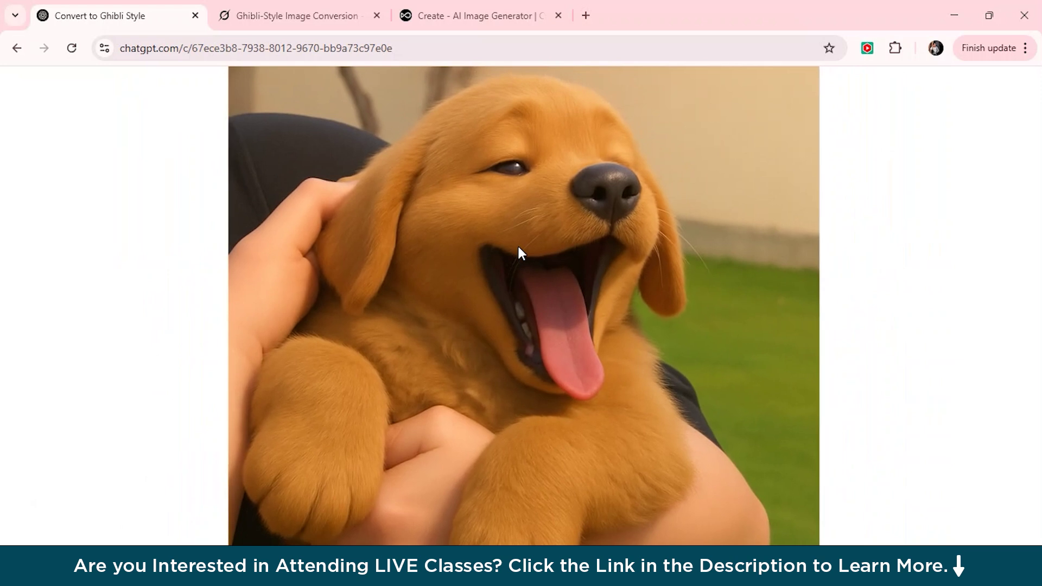